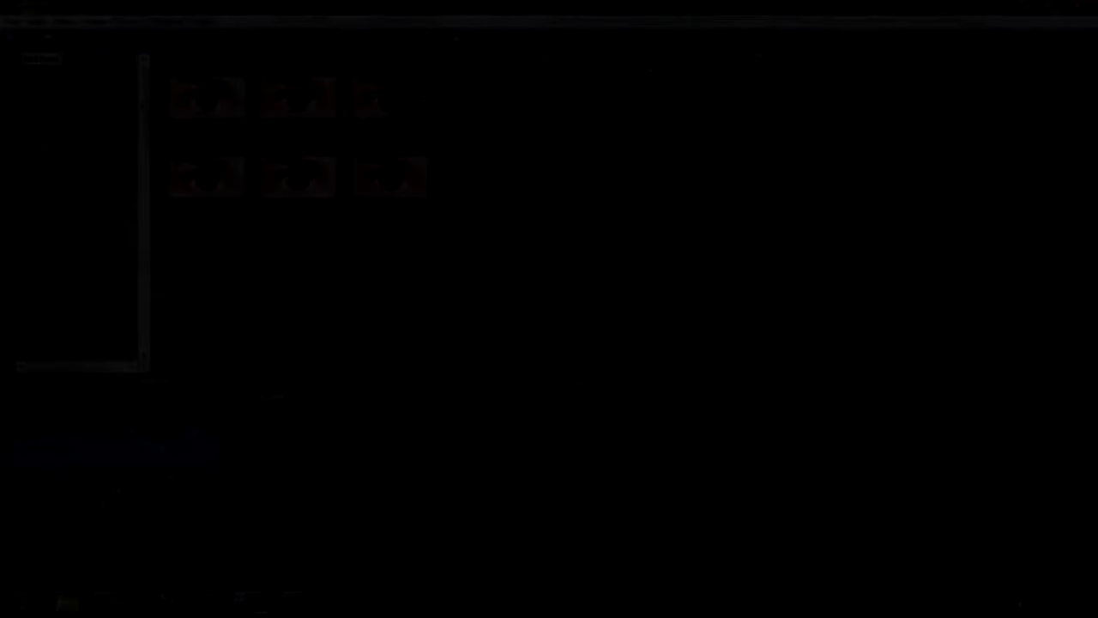
# Step: Check the preview quality setting, then minimize and restore the editor window
pyautogui.click(639, 56)
pyautogui.click(711, 122)
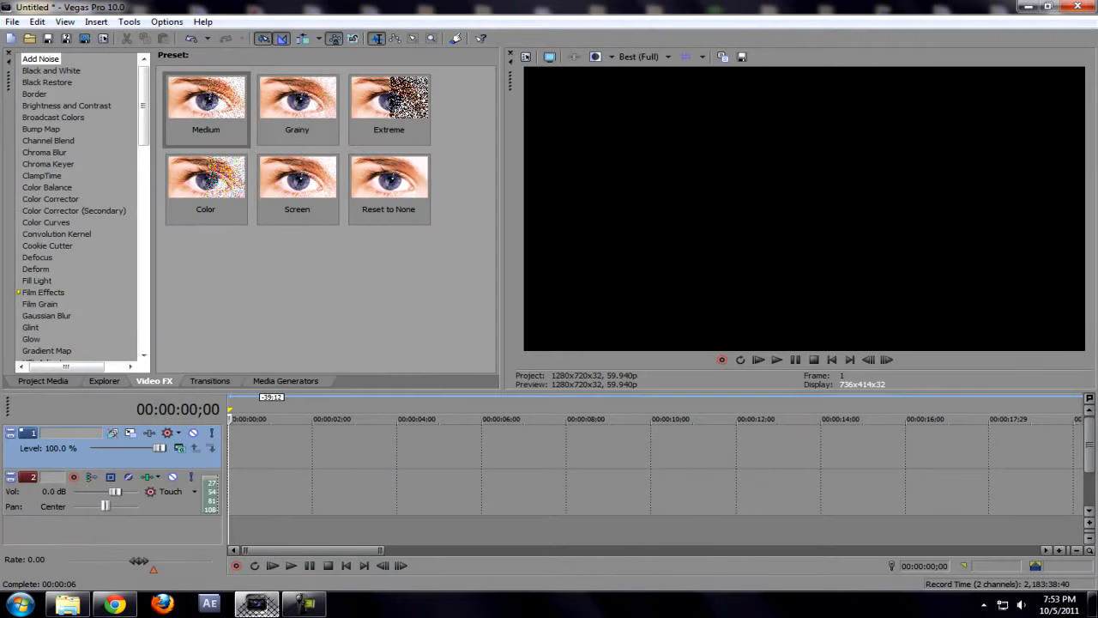
pyautogui.click(258, 605)
pyautogui.click(257, 605)
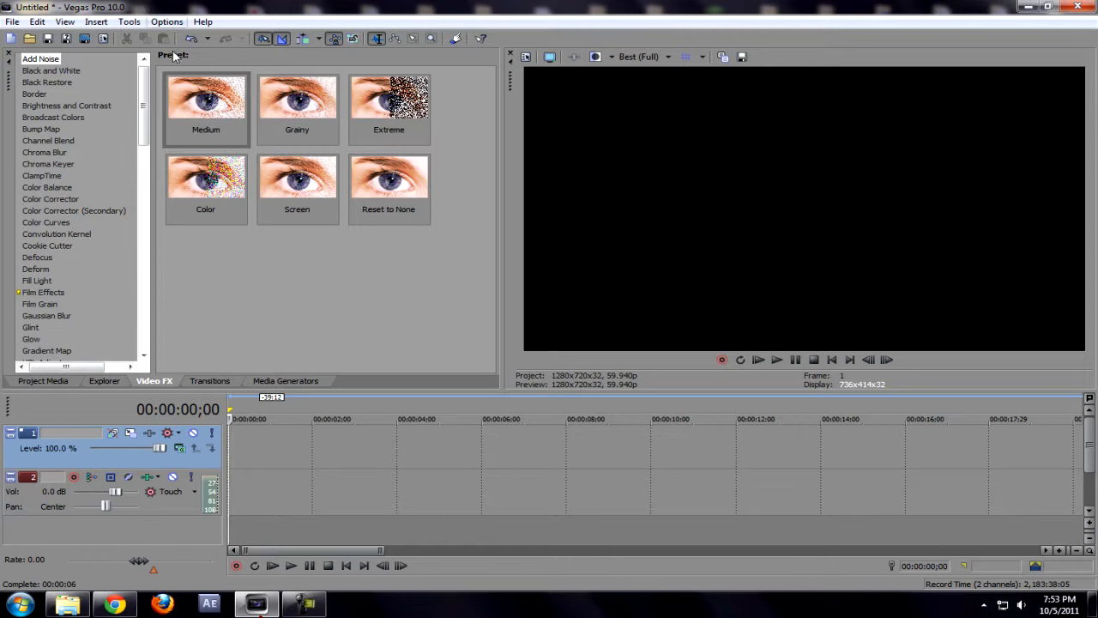
# Step: Play the empty timeline, select track 2, and browse to the Farmaah clips folder
pyautogui.click(291, 566)
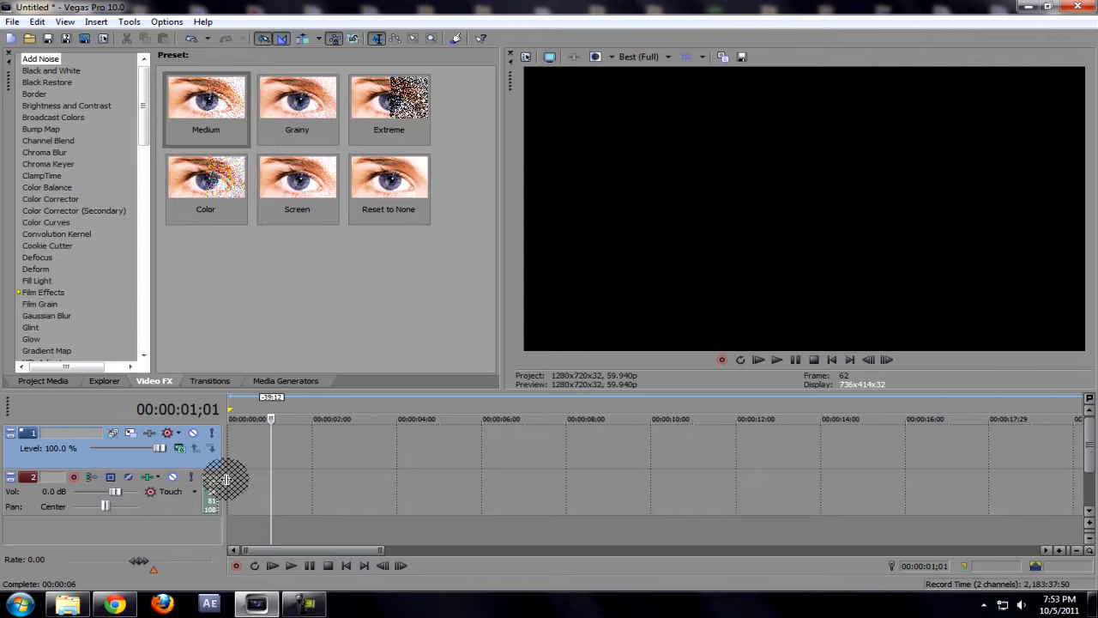
pyautogui.click(229, 489)
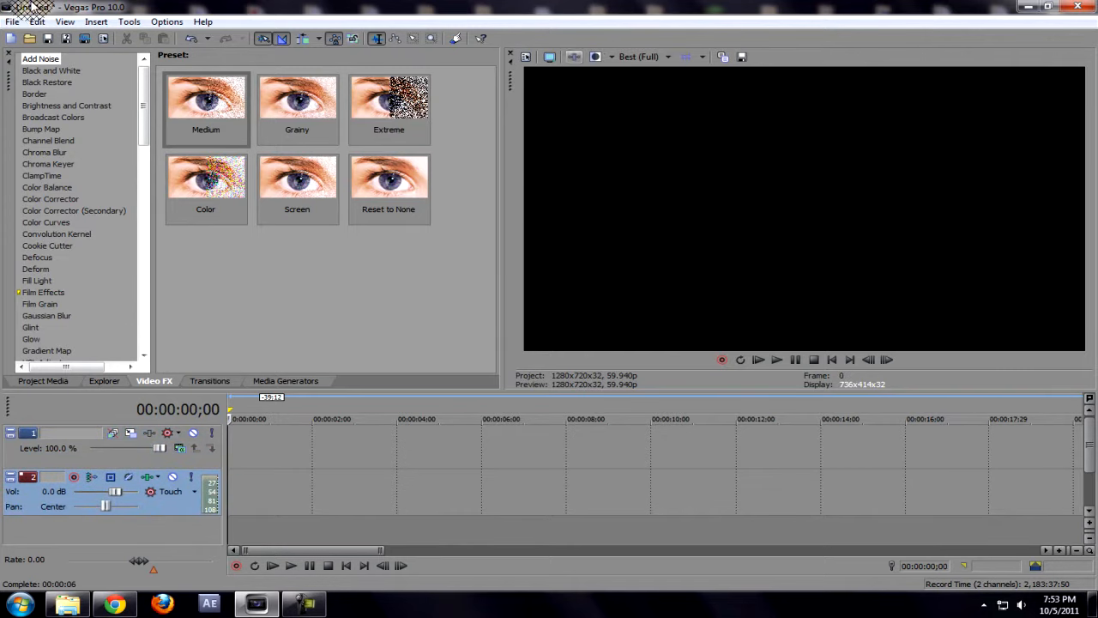
pyautogui.click(21, 39)
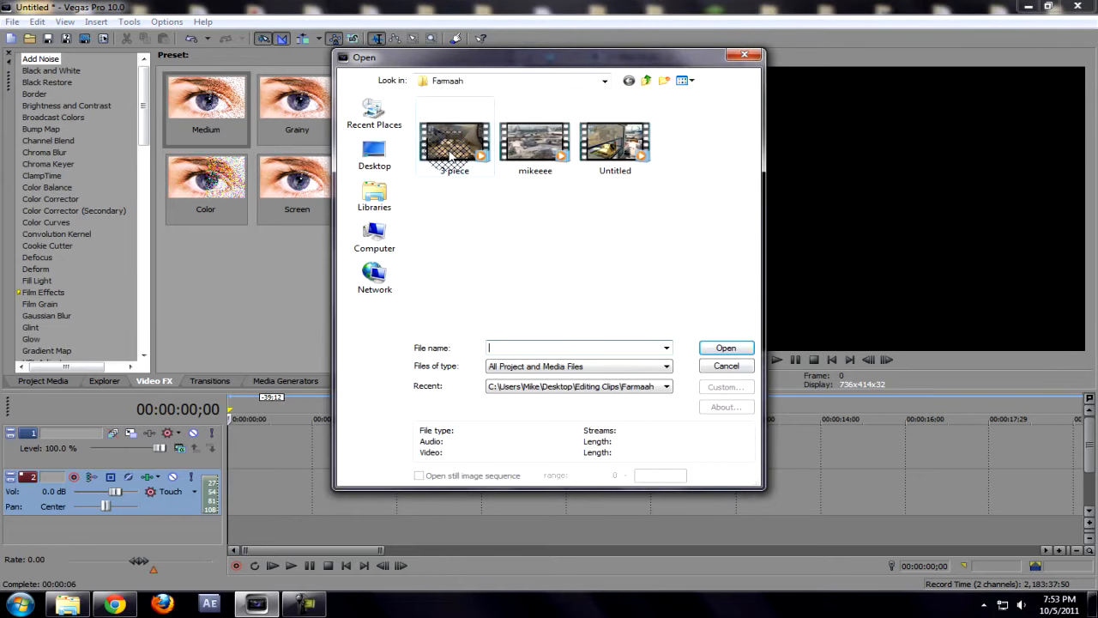
# Step: Open the '3 piece' clip into the project and zoom the timeline in around 13 seconds
pyautogui.doubleClick(450, 155)
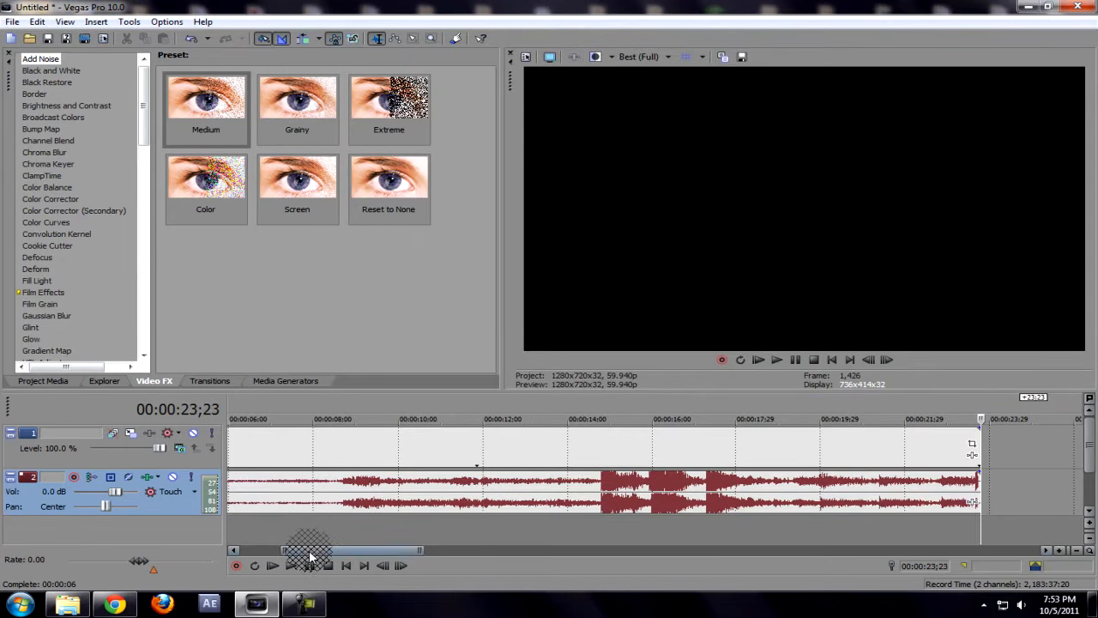
pyautogui.click(339, 449)
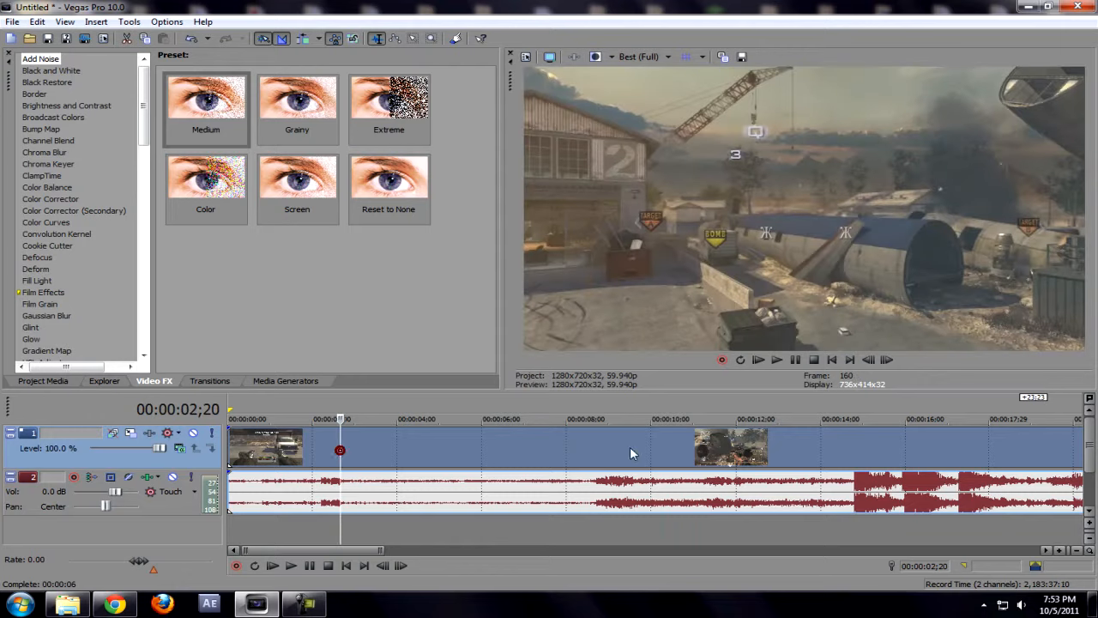
pyautogui.click(720, 447)
pyautogui.click(778, 446)
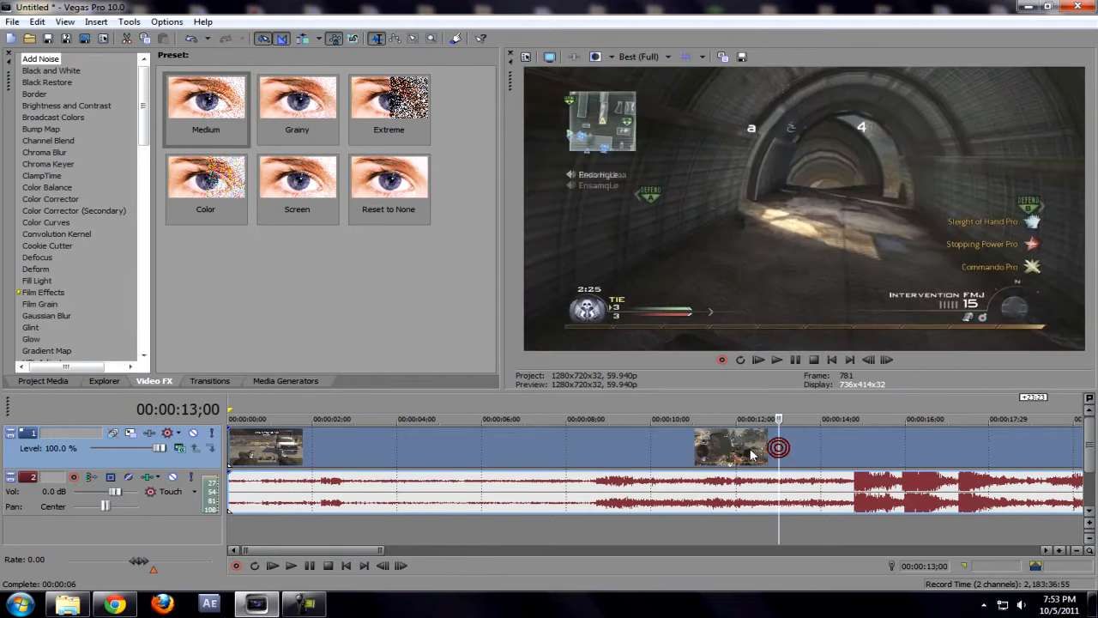
pyautogui.click(1060, 550)
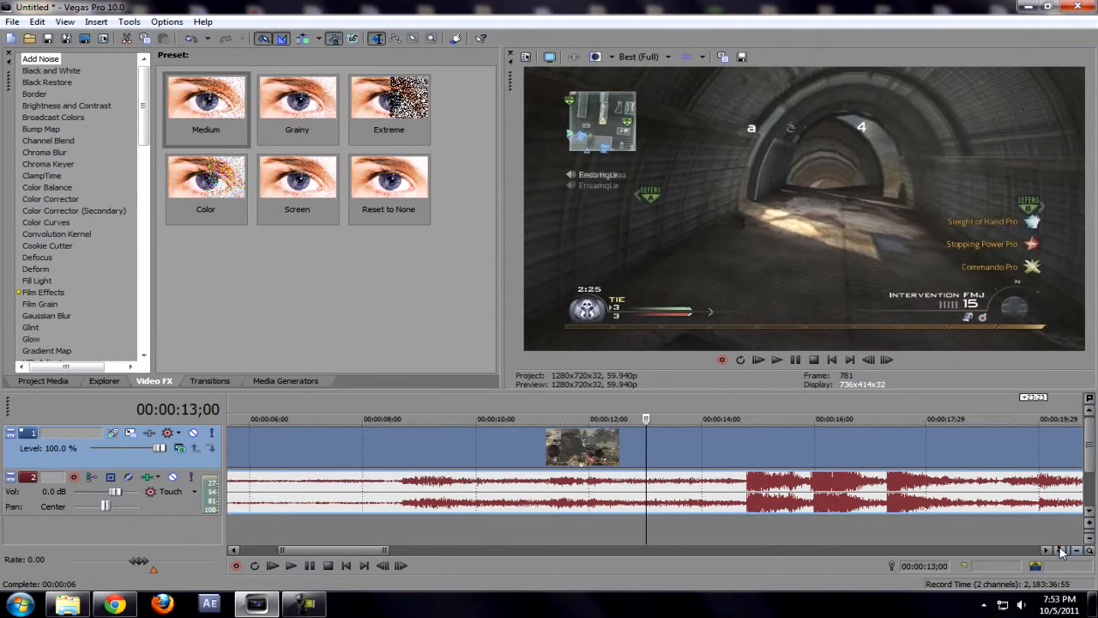
pyautogui.click(1060, 550)
# Step: Step frame by frame near 14 seconds to land the playhead exactly on 14;00
pyautogui.press('Left')
pyautogui.press('Right')
pyautogui.press('Right')
pyautogui.press('Left')
pyautogui.press('Right')
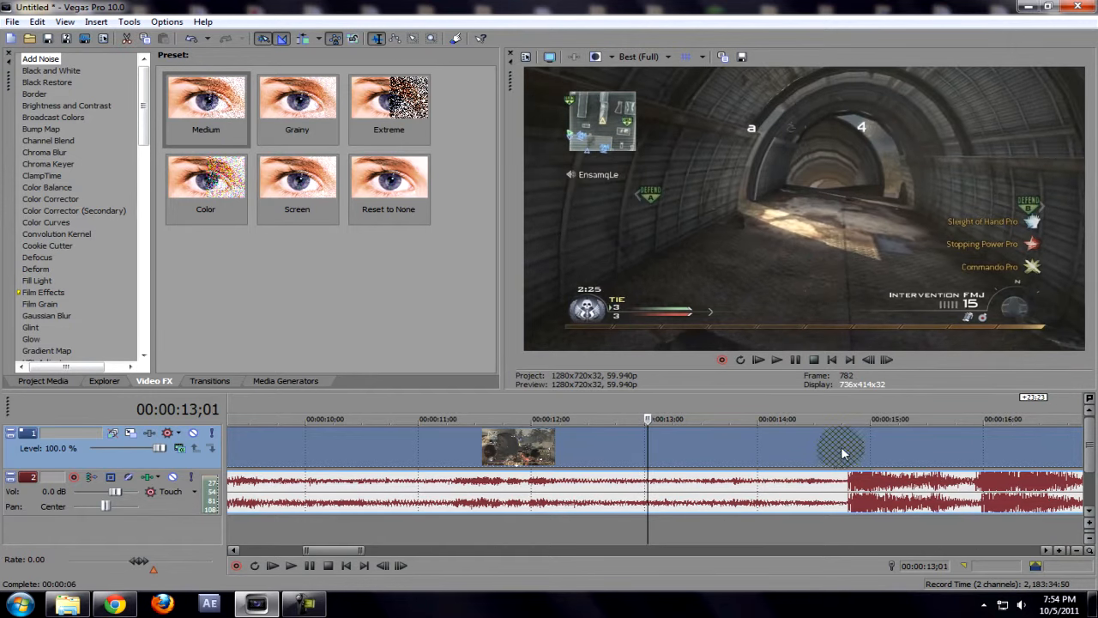
pyautogui.click(851, 452)
pyautogui.press('Left')
pyautogui.press('Left')
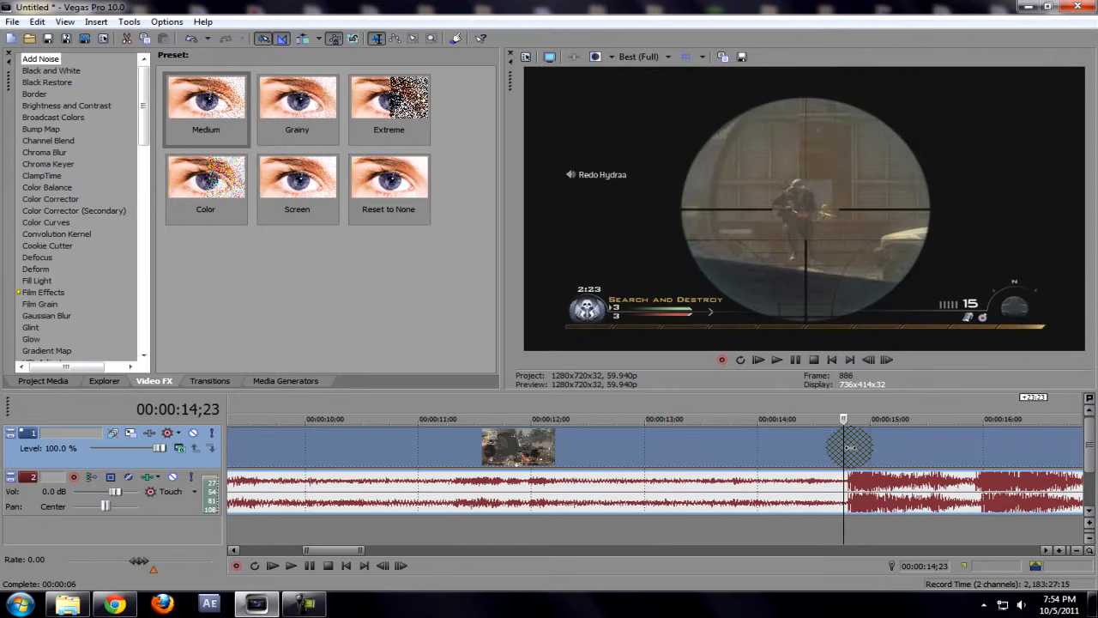
pyautogui.press('Left')
pyautogui.press('Left')
pyautogui.press('Left')
pyautogui.press('Left')
pyautogui.press('Left')
pyautogui.press('Left')
pyautogui.press('Left')
pyautogui.press('Left')
pyautogui.press('Left')
pyautogui.press('Left')
pyautogui.press('Left')
pyautogui.press('Left')
pyautogui.press('Left')
pyautogui.press('Left')
pyautogui.press('Left')
pyautogui.press('Left')
pyautogui.press('Left')
pyautogui.press('Left')
pyautogui.press('Left')
pyautogui.press('Left')
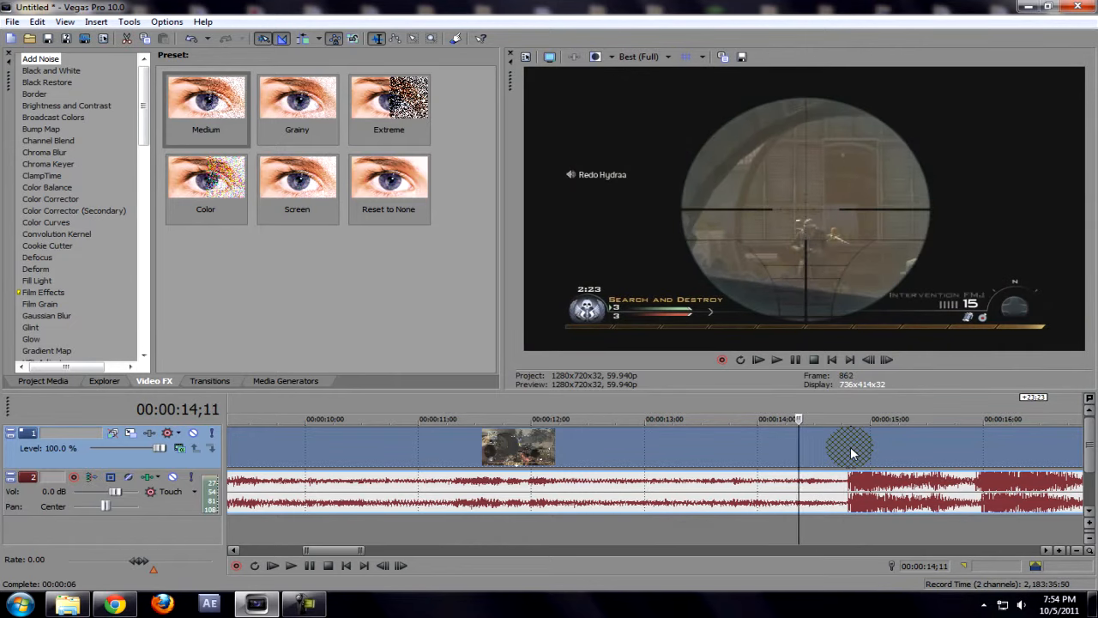
pyautogui.press('Left')
pyautogui.press('Left')
pyautogui.press('Left')
pyautogui.press('Left')
pyautogui.press('Left')
pyautogui.press('Left')
pyautogui.press('Left')
pyautogui.press('Left')
pyautogui.press('Left')
pyautogui.press('Left')
pyautogui.press('Left')
pyautogui.press('Left')
pyautogui.press('Left')
pyautogui.press('Left')
pyautogui.press('Left')
pyautogui.press('Left')
pyautogui.press('Left')
pyautogui.press('Left')
pyautogui.press('Left')
pyautogui.press('Left')
pyautogui.press('Left')
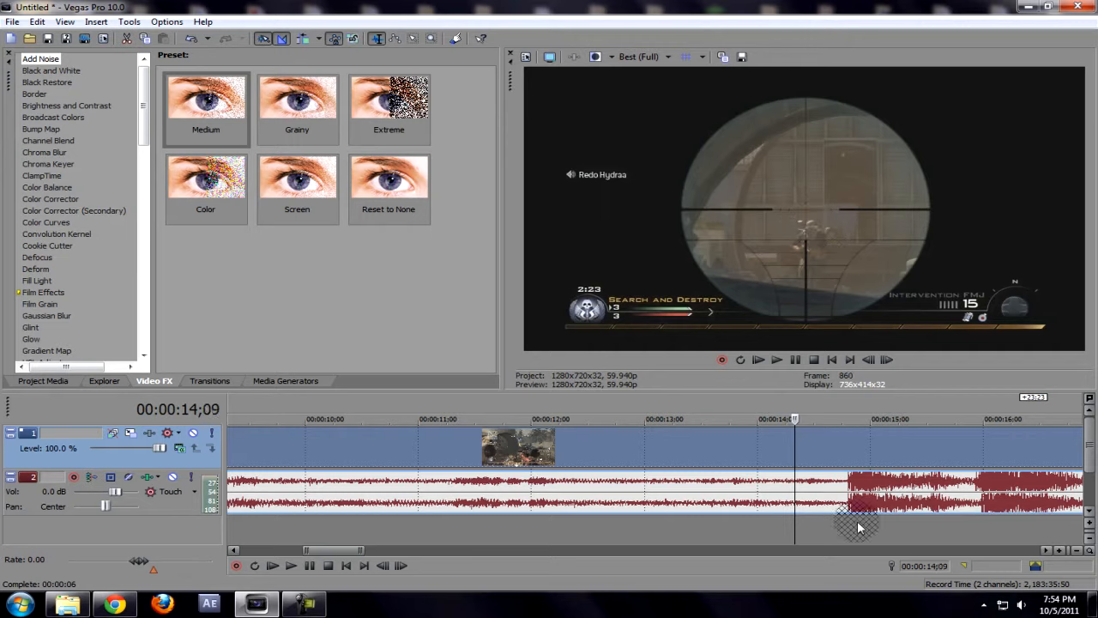
pyautogui.press('Right')
pyautogui.press('Right')
pyautogui.press('Right')
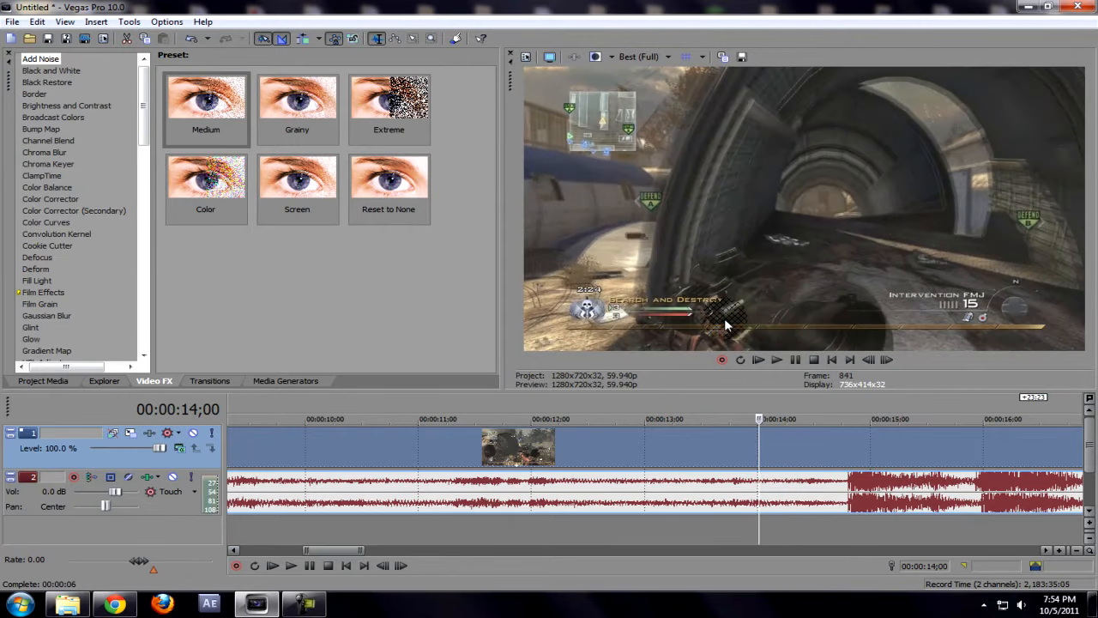
pyautogui.press('Left')
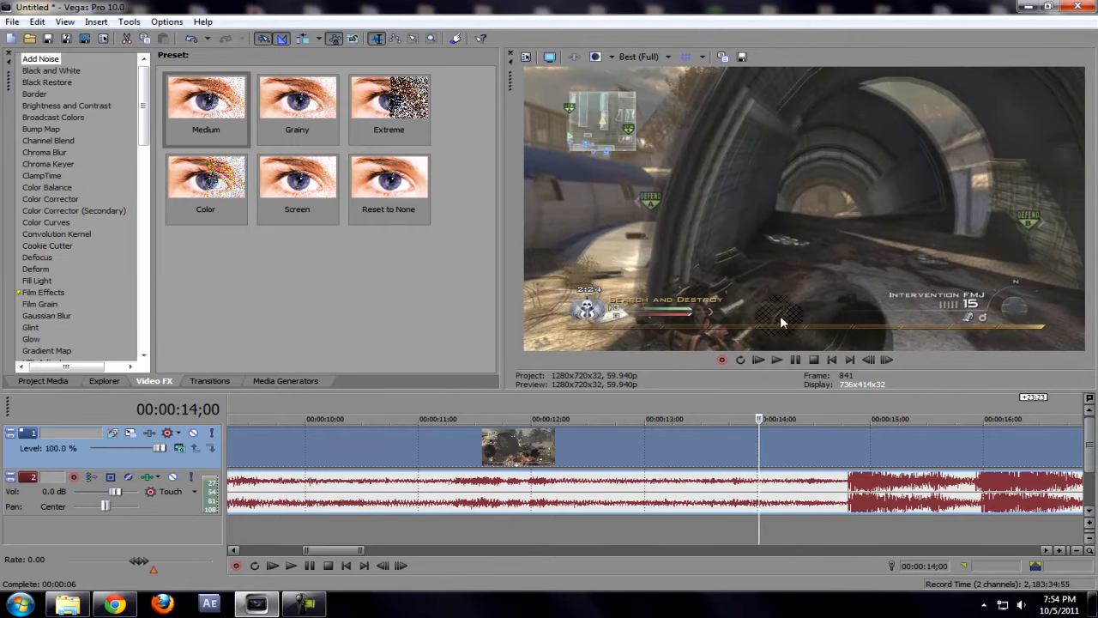
# Step: Turn on Disable resample in the video clip's properties and confirm
pyautogui.rightClick(786, 454)
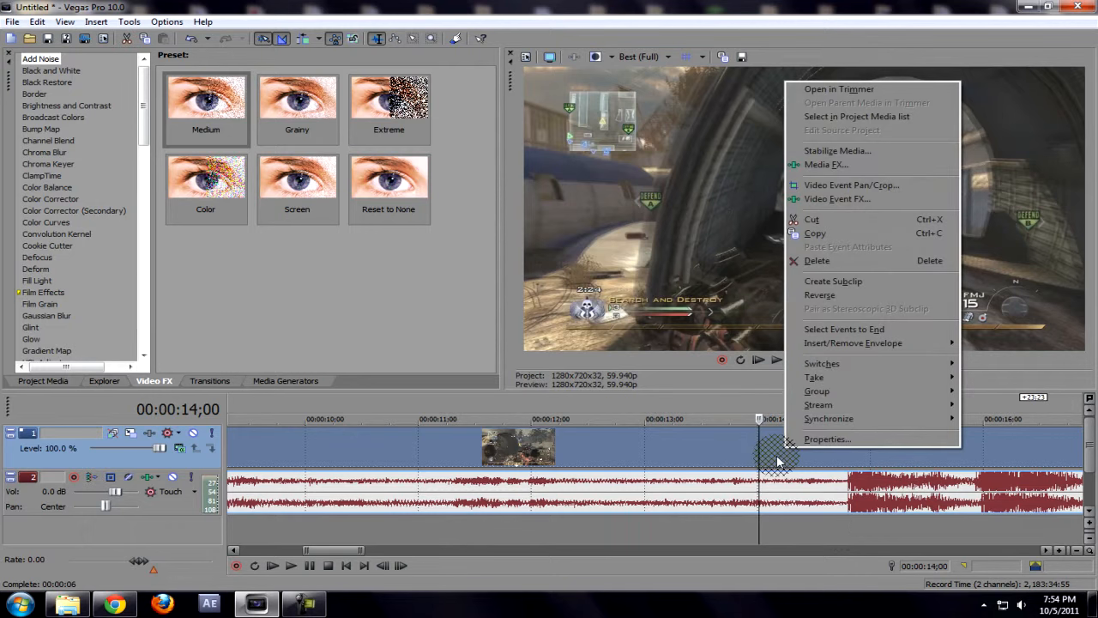
pyautogui.click(555, 568)
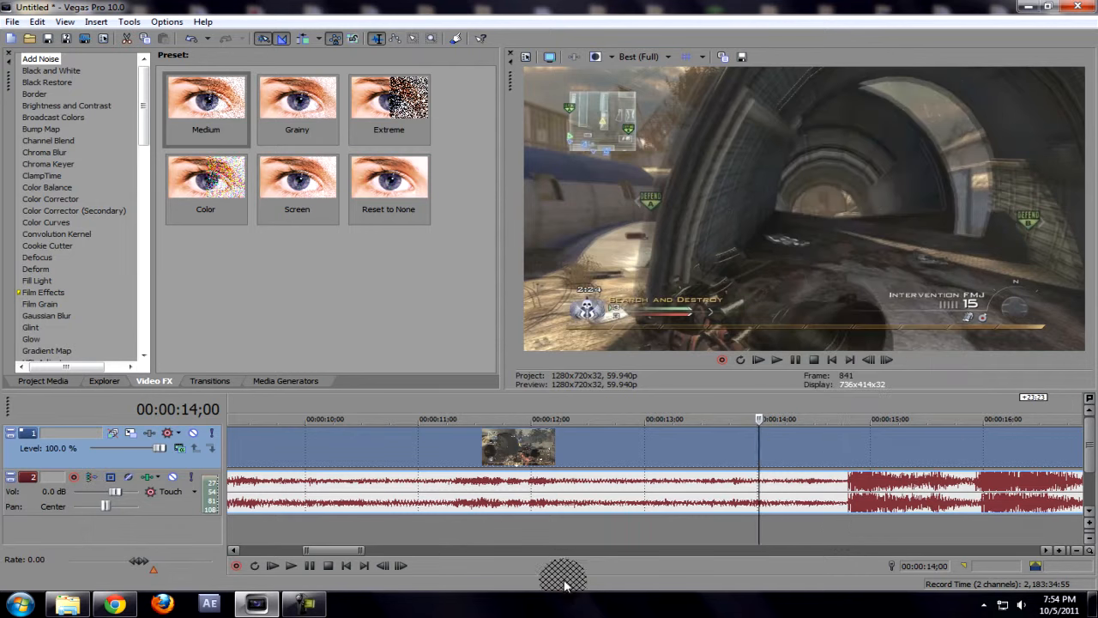
pyautogui.rightClick(683, 451)
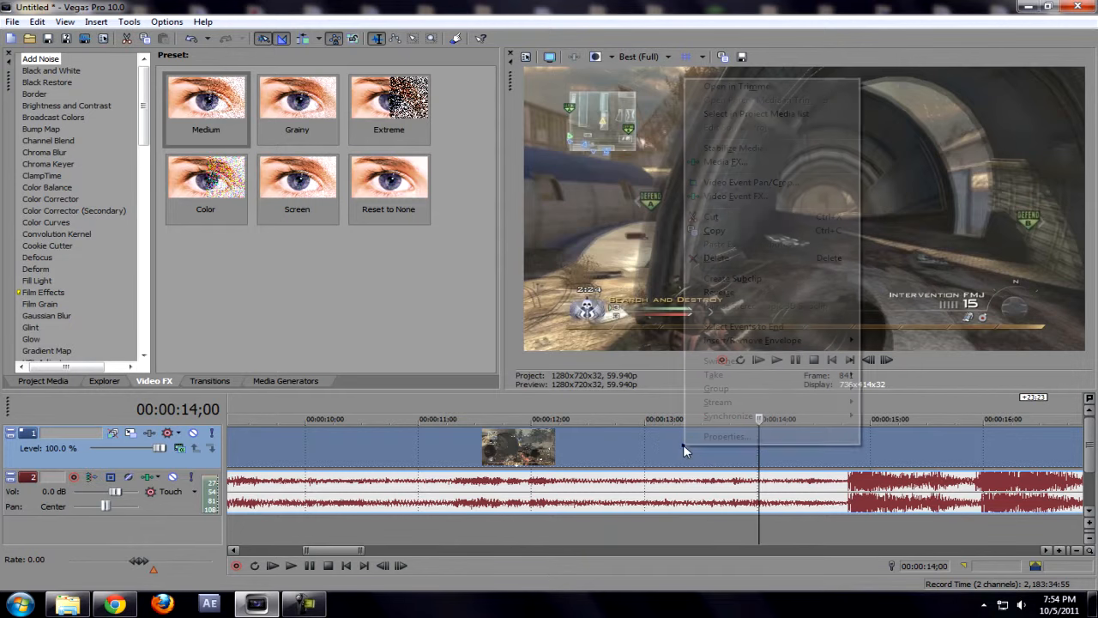
pyautogui.click(687, 435)
pyautogui.moveTo(617, 72); pyautogui.dragTo(367, 91)
pyautogui.click(182, 269)
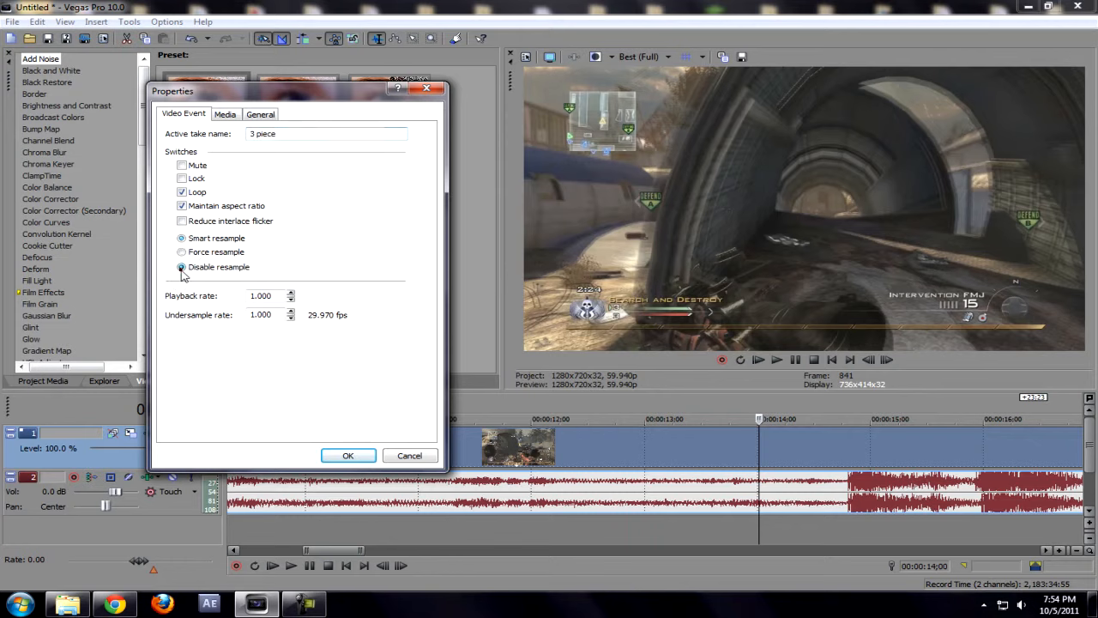
pyautogui.click(350, 455)
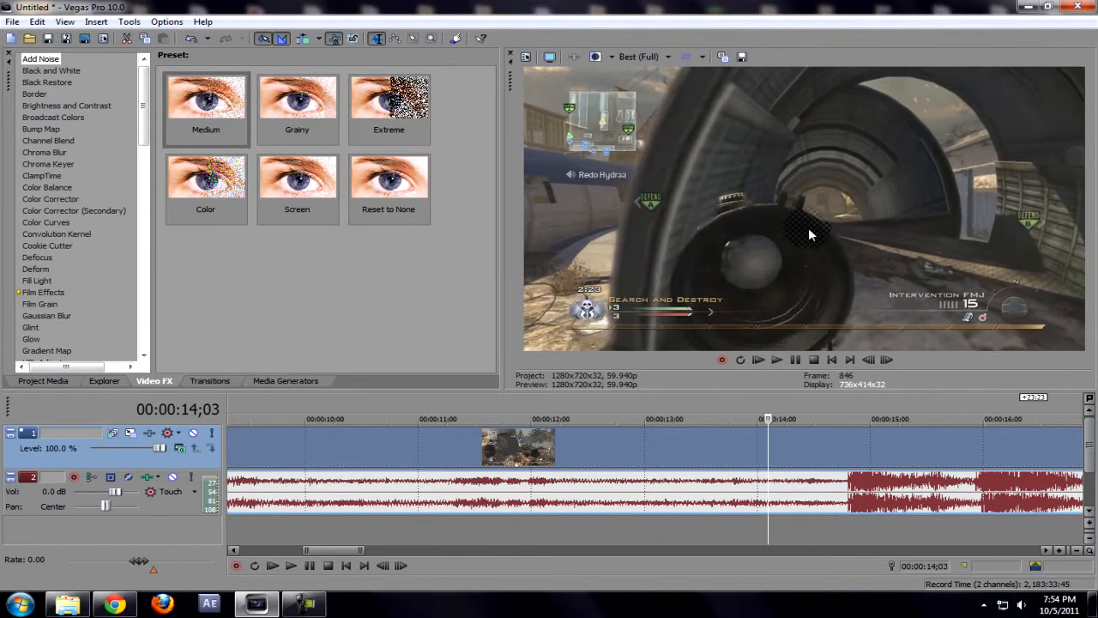
# Step: Scroll the timeline back to the start and show the Project Properties
pyautogui.press('Left')
pyautogui.press('Left')
pyautogui.press('Left')
pyautogui.press('Left')
pyautogui.press('Left')
pyautogui.press('Left')
pyautogui.press('Left')
pyautogui.press('Left')
pyautogui.press('Left')
pyautogui.press('Left')
pyautogui.press('Left')
pyautogui.press('Left')
pyautogui.press('Left')
pyautogui.press('Left')
pyautogui.press('Left')
pyautogui.press('Left')
pyautogui.press('Left')
pyautogui.press('Left')
pyautogui.press('Left')
pyautogui.press('Left')
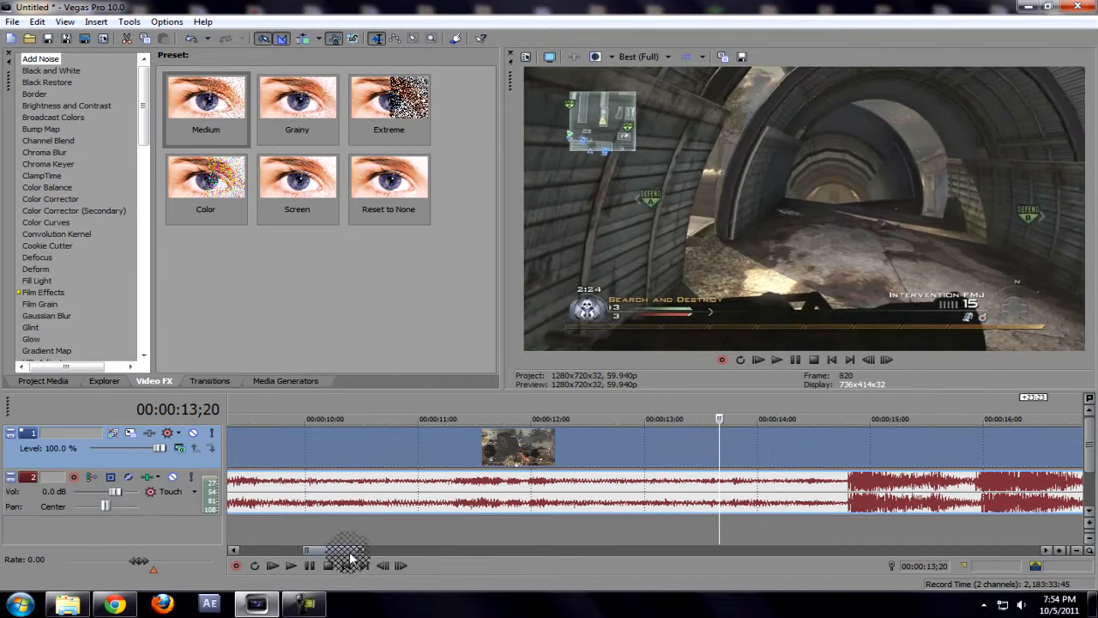
pyautogui.moveTo(349, 550); pyautogui.dragTo(289, 548)
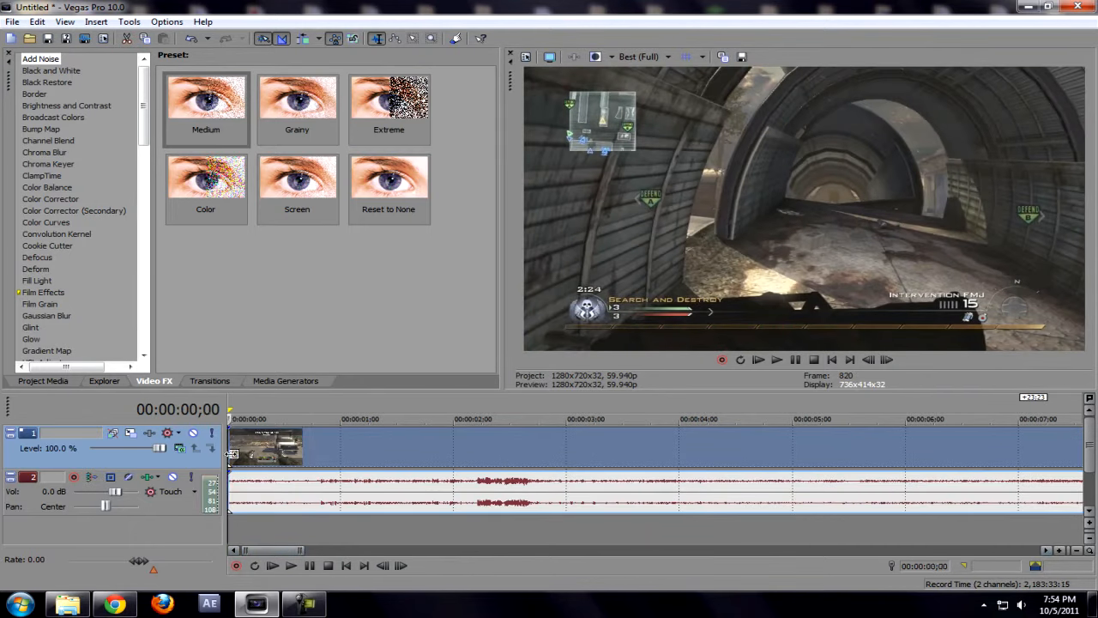
pyautogui.click(526, 58)
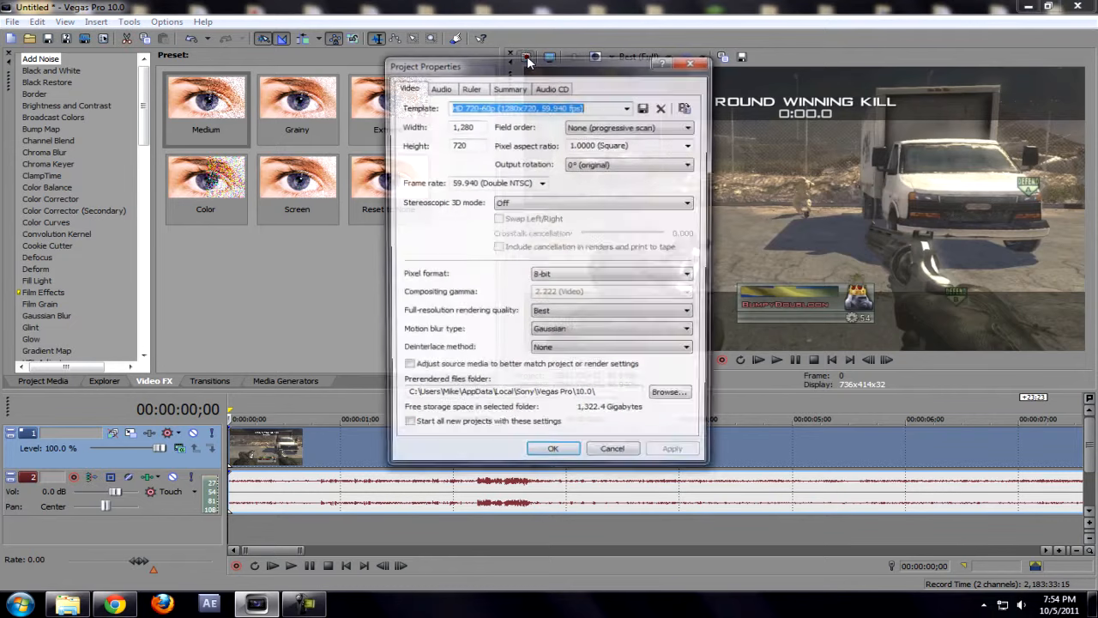
# Step: Keep 1280 width, 59.940 fps, progressive, square pixels, 0° rotation, 3D off and 8-bit
pyautogui.doubleClick(461, 125)
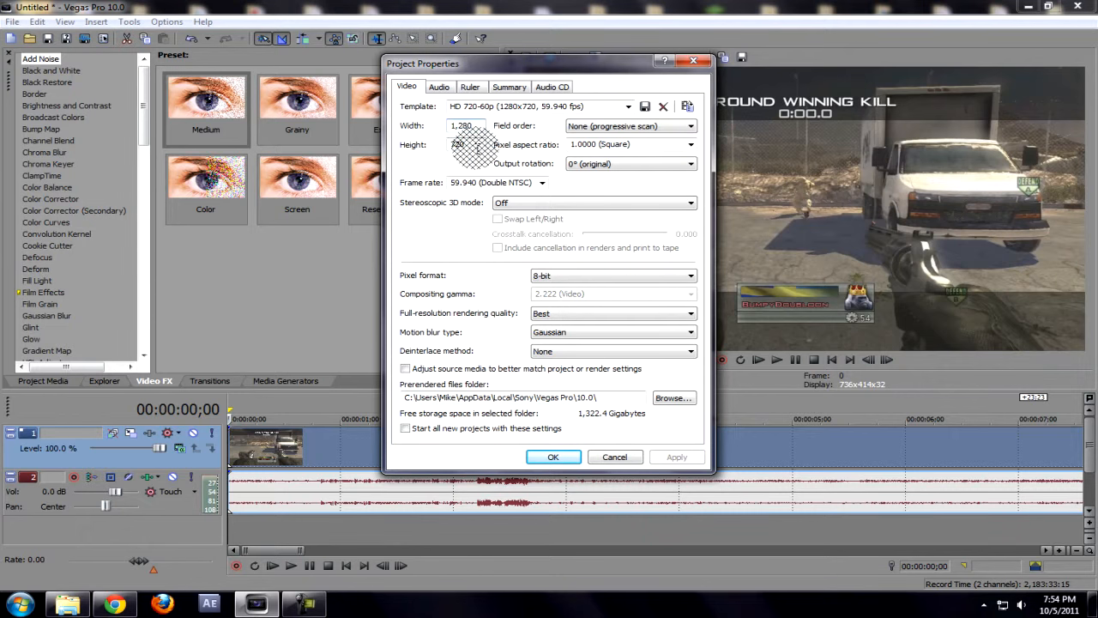
pyautogui.doubleClick(492, 182)
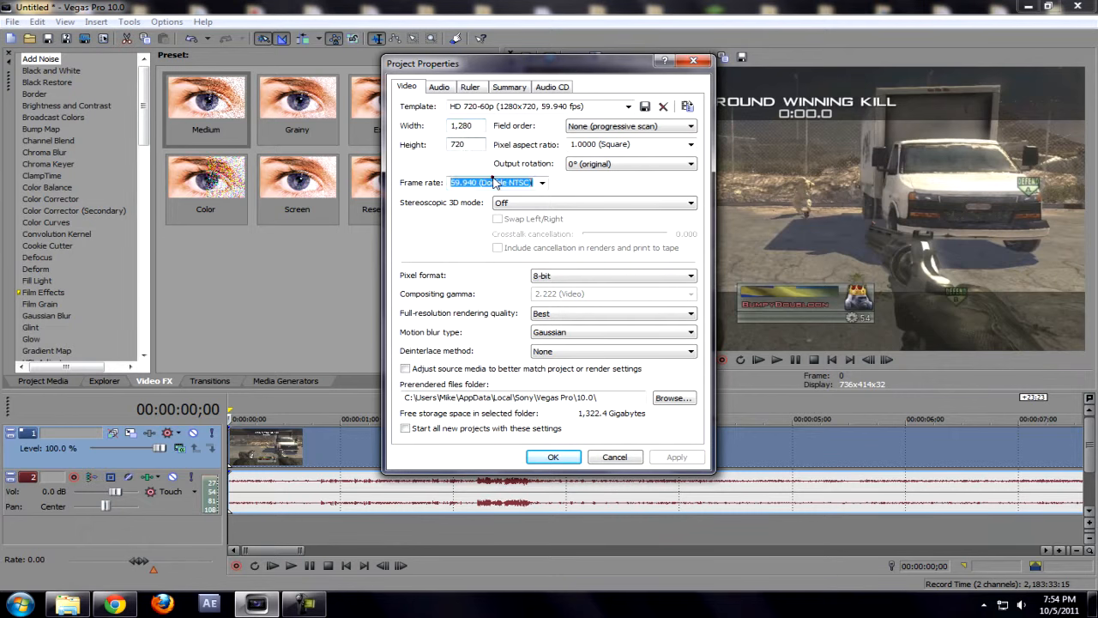
pyautogui.click(543, 185)
pyautogui.click(590, 187)
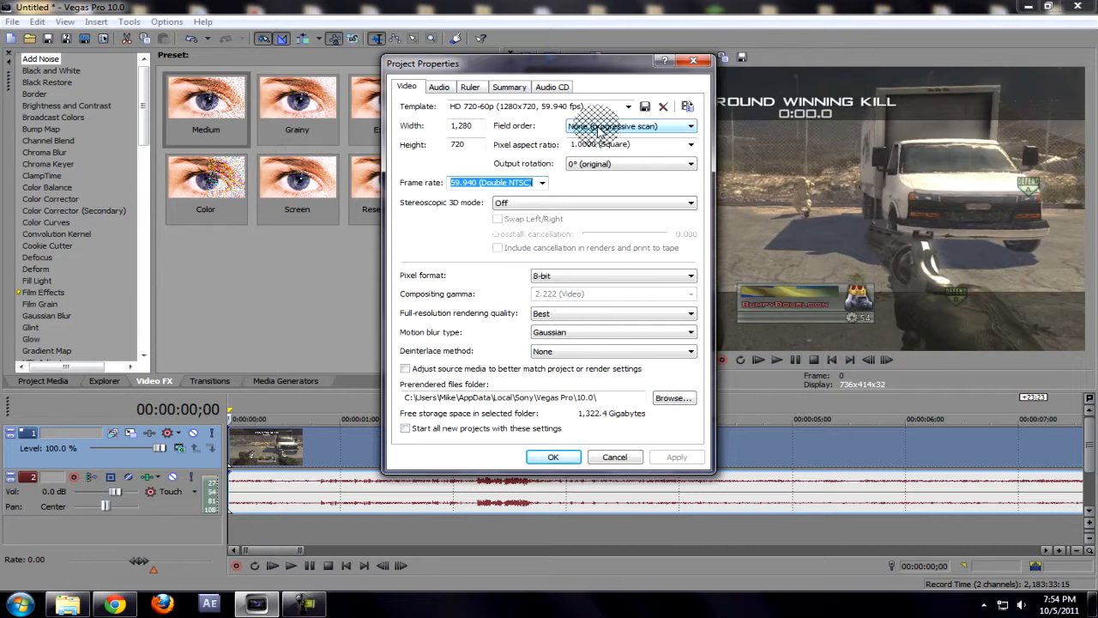
pyautogui.click(598, 129)
pyautogui.click(600, 130)
pyautogui.click(691, 144)
pyautogui.click(691, 144)
pyautogui.click(684, 164)
pyautogui.click(684, 165)
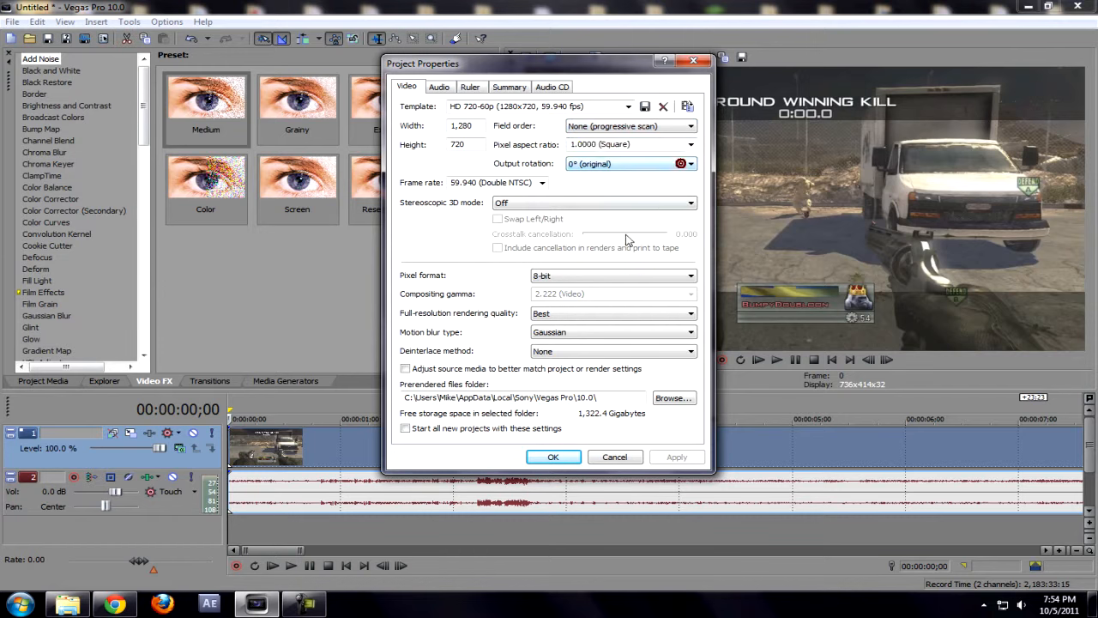
pyautogui.click(565, 204)
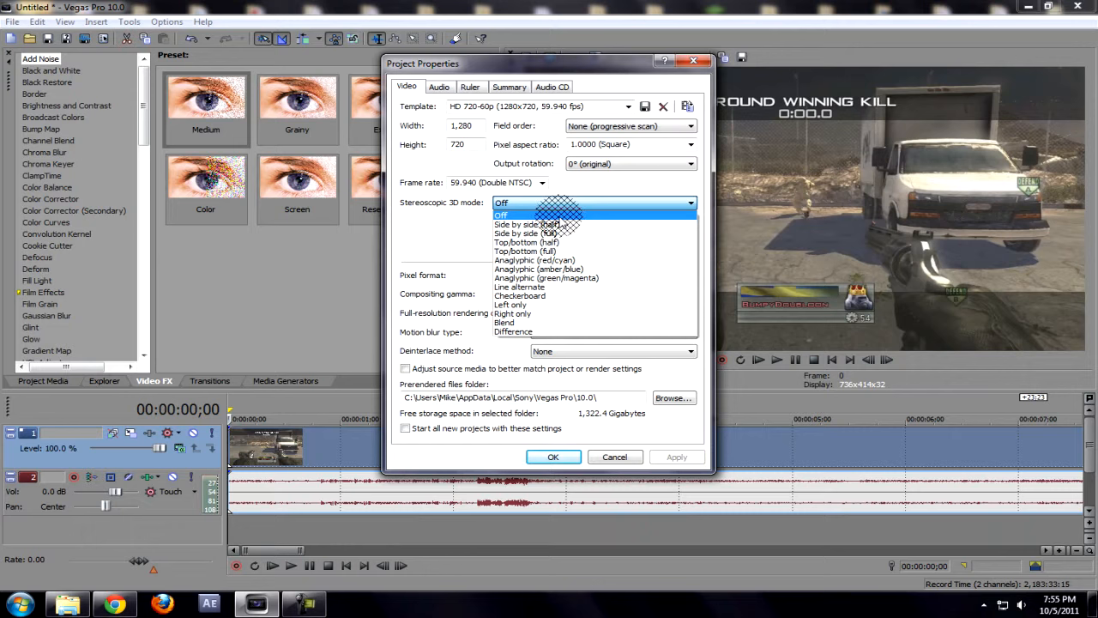
pyautogui.click(557, 214)
pyautogui.click(580, 276)
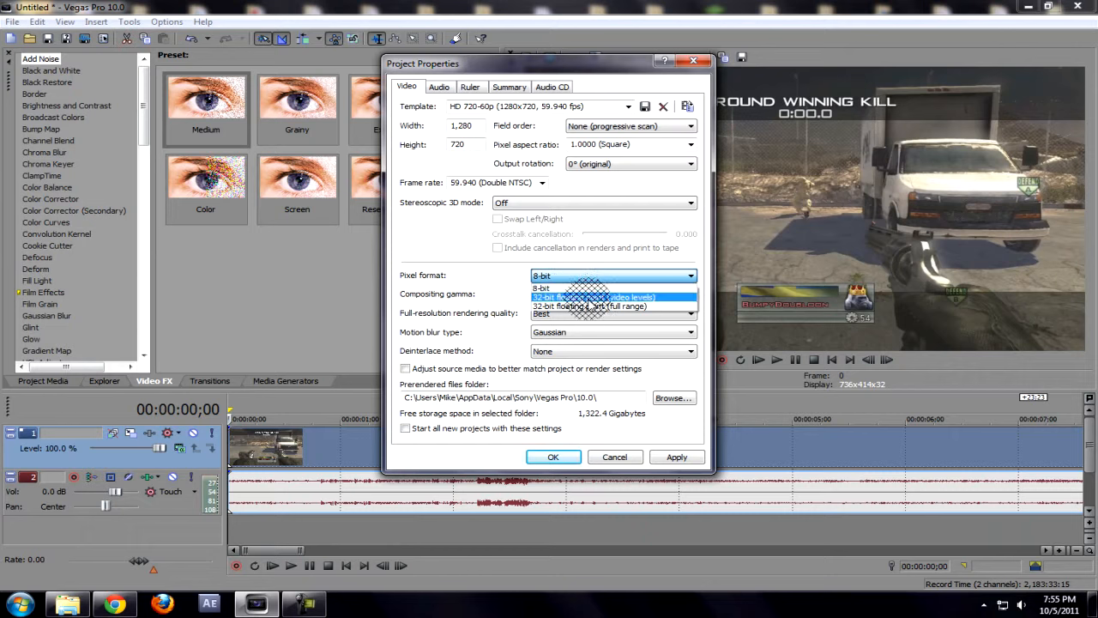
pyautogui.click(588, 288)
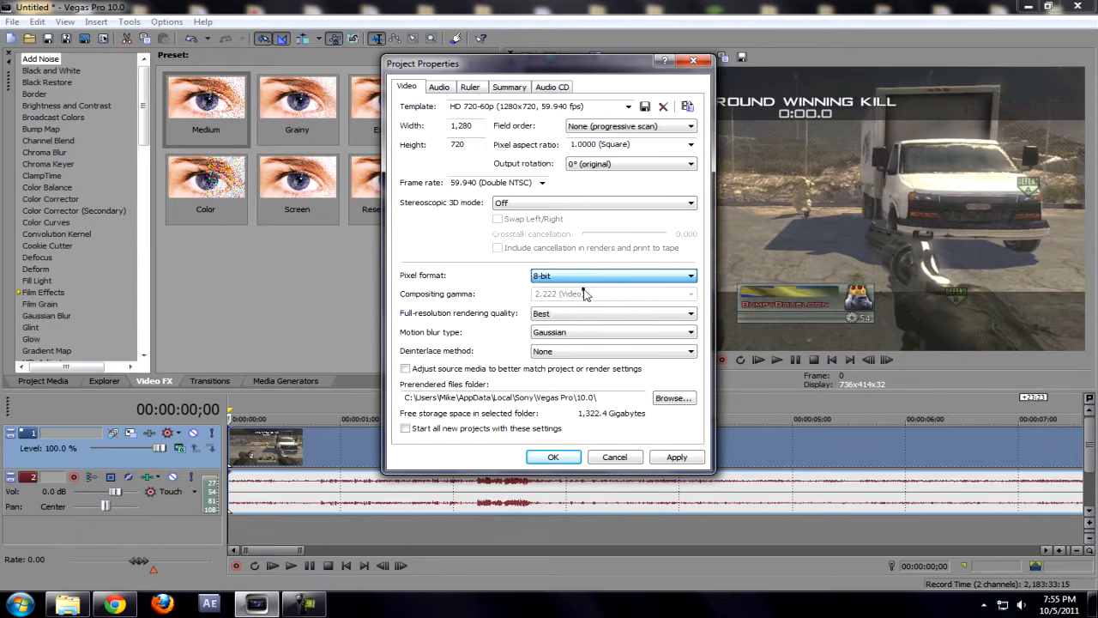
# Step: Keep Best rendering quality and Gaussian motion blur, with deinterlace method None
pyautogui.click(579, 318)
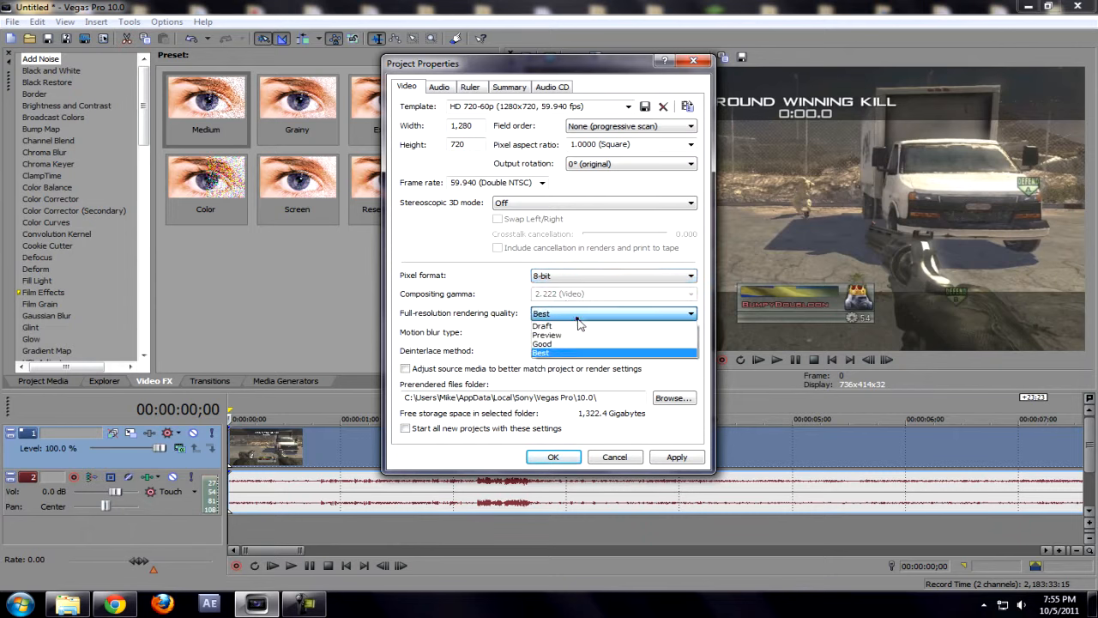
pyautogui.click(566, 354)
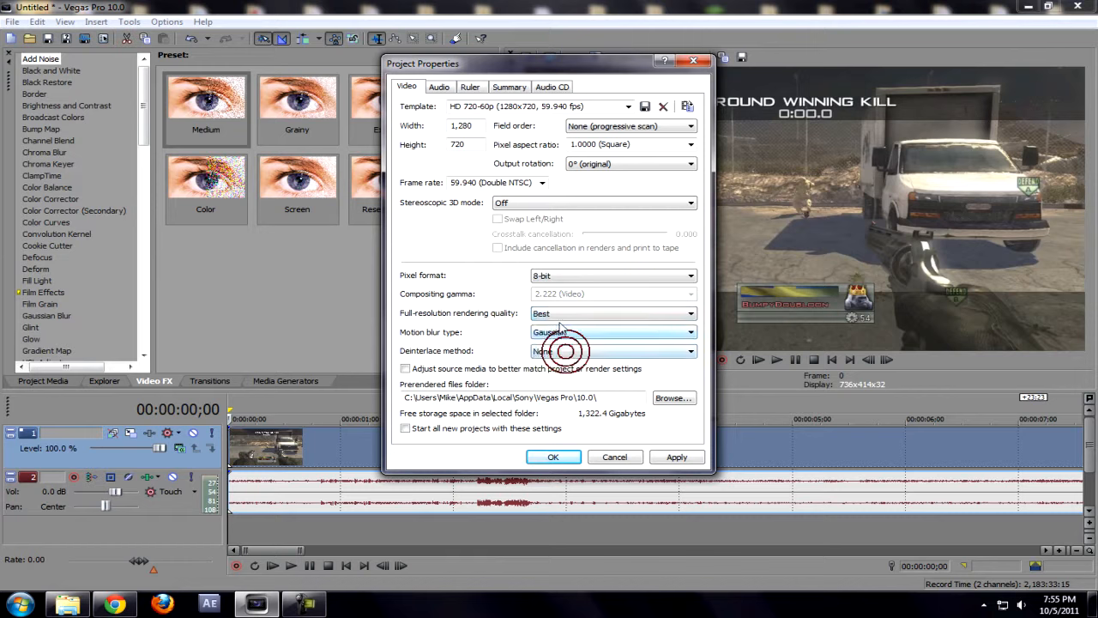
pyautogui.click(572, 336)
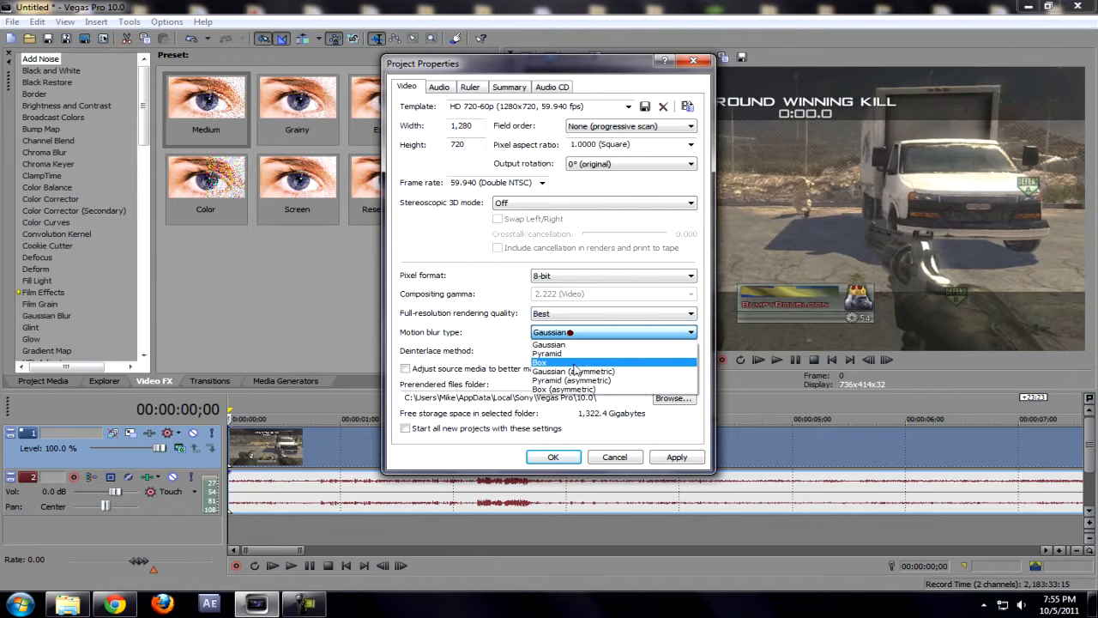
pyautogui.click(571, 343)
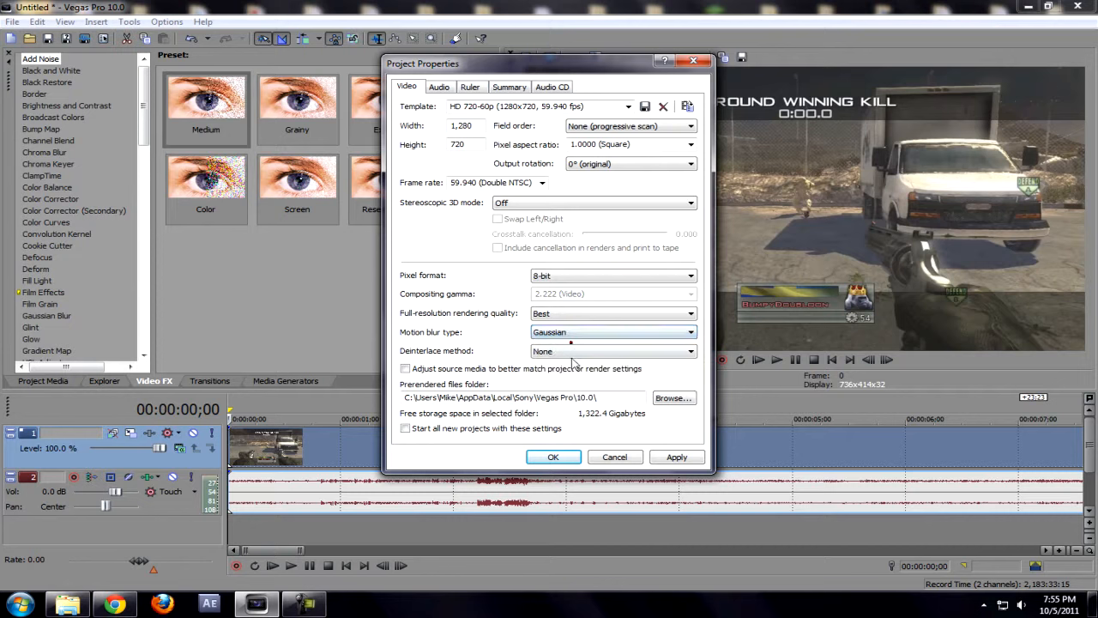
pyautogui.click(570, 353)
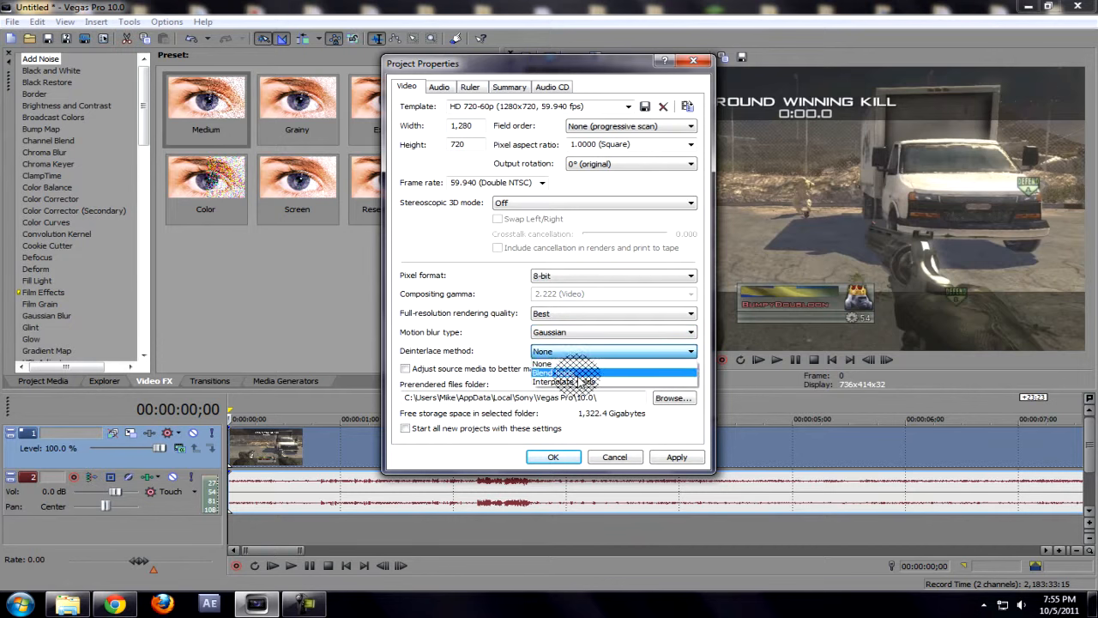
pyautogui.click(563, 381)
pyautogui.click(569, 352)
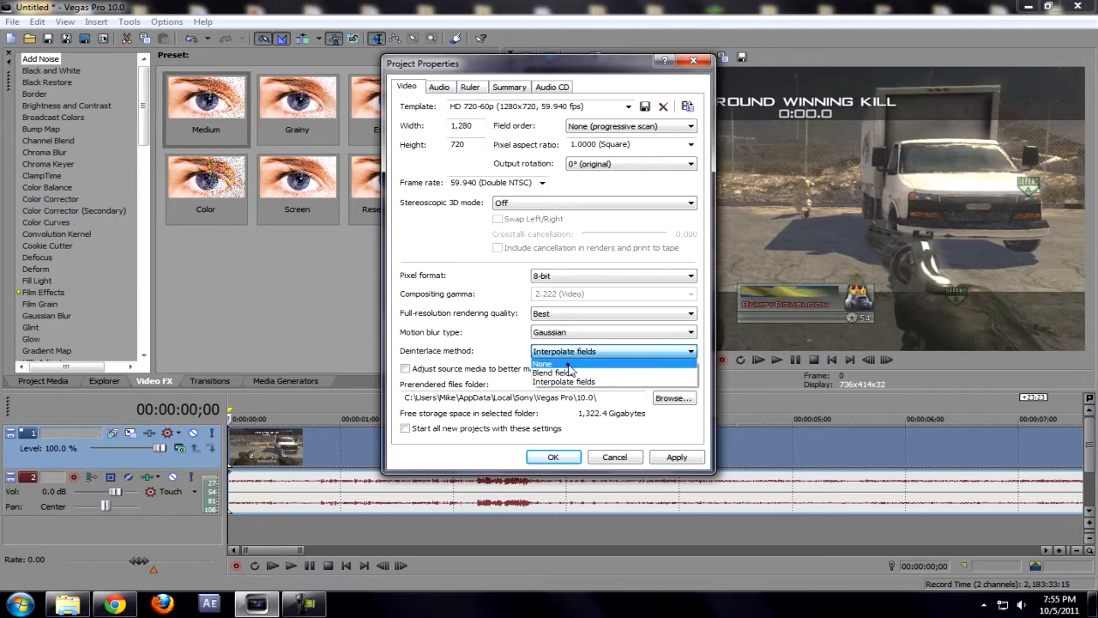
pyautogui.click(568, 364)
pyautogui.click(569, 352)
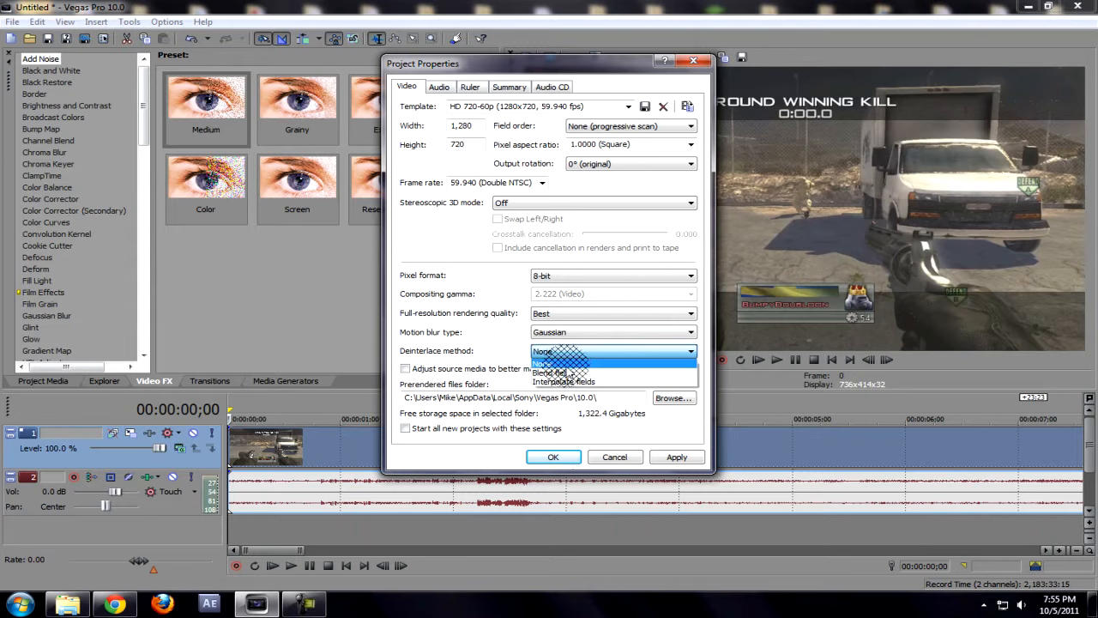
pyautogui.click(568, 364)
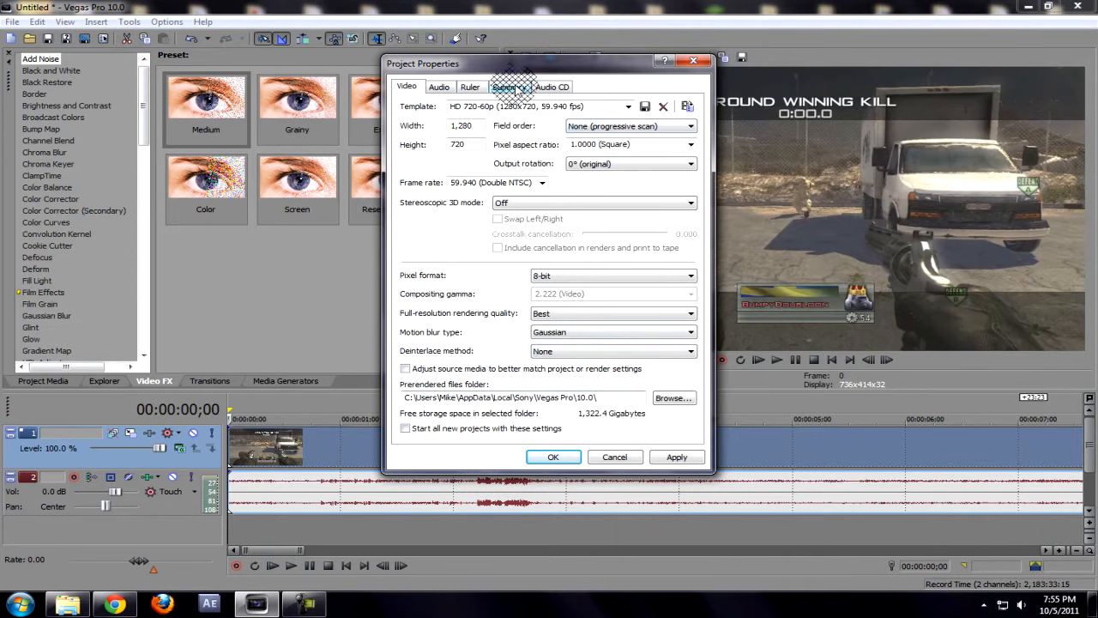
# Step: Keep the audio resample and stretch quality at Best
pyautogui.click(438, 87)
pyautogui.click(658, 183)
pyautogui.click(658, 183)
pyautogui.click(658, 184)
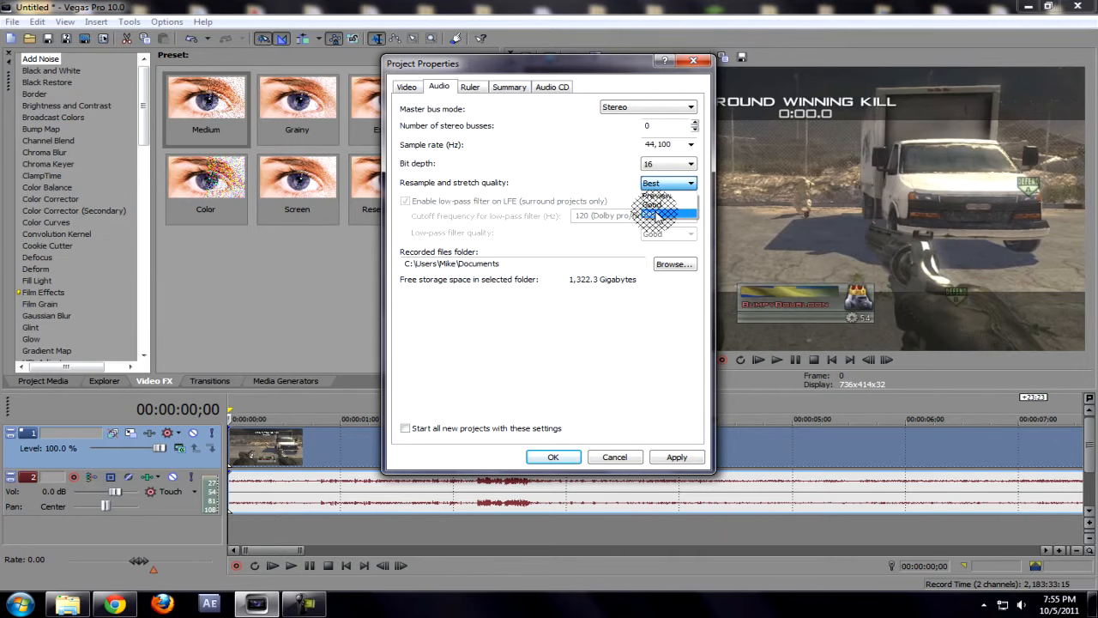
pyautogui.click(656, 213)
# Step: Make new projects start with these settings, then apply and close Project Properties
pyautogui.click(406, 86)
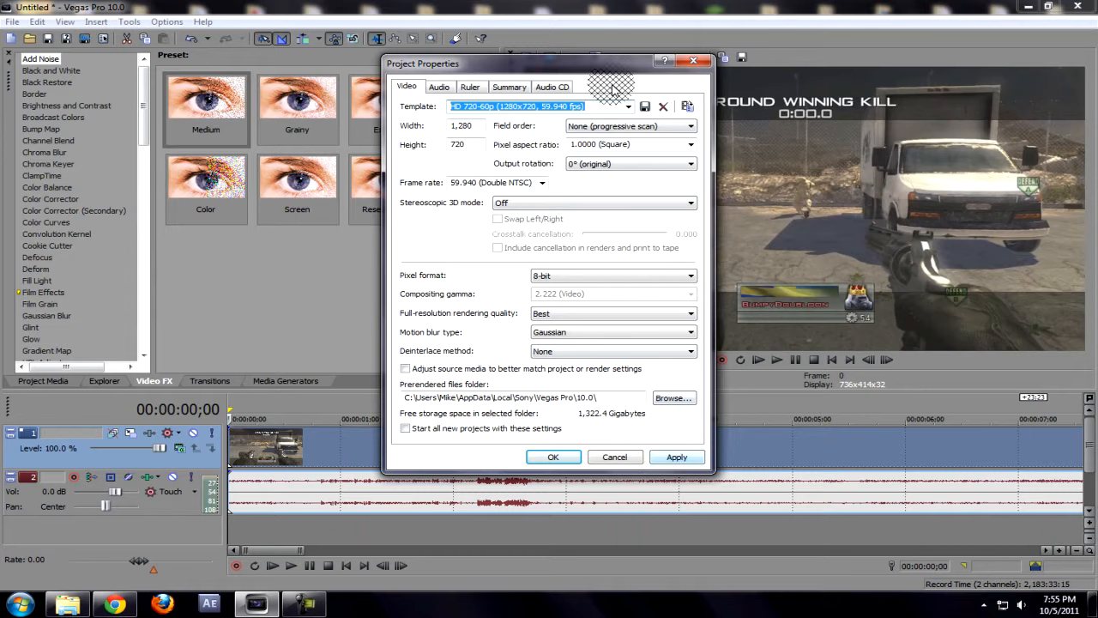
pyautogui.click(644, 106)
pyautogui.click(691, 249)
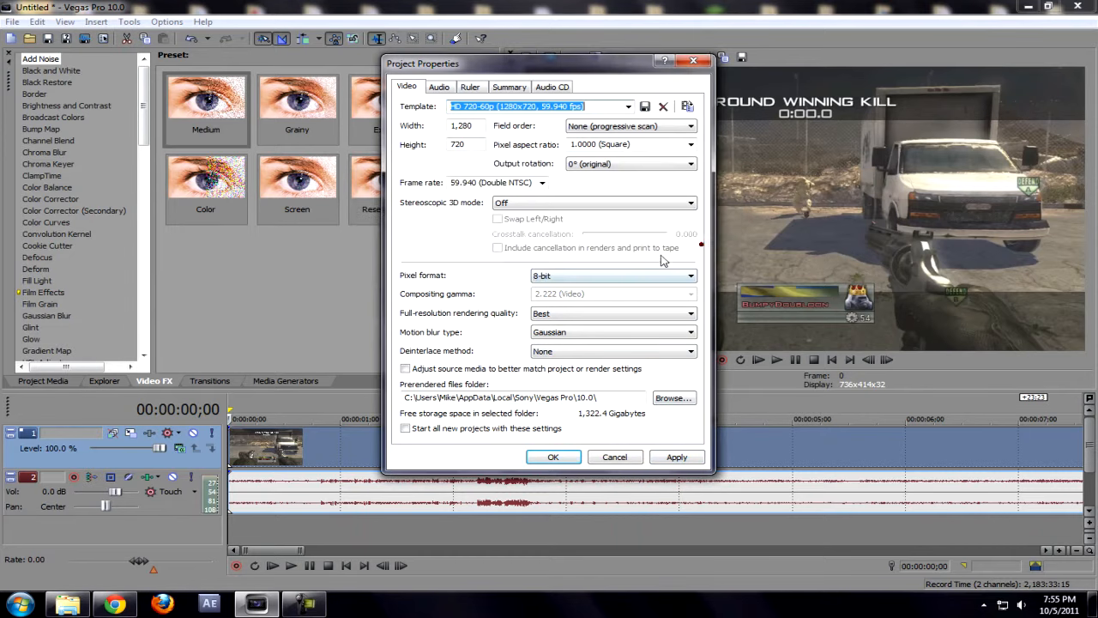
pyautogui.click(435, 430)
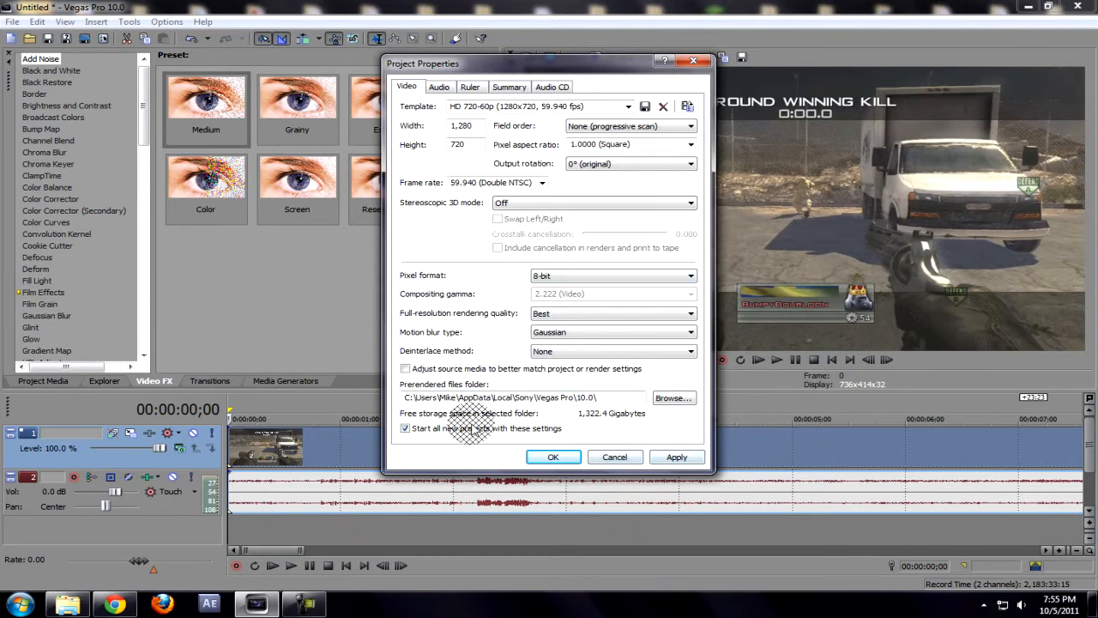
pyautogui.click(696, 461)
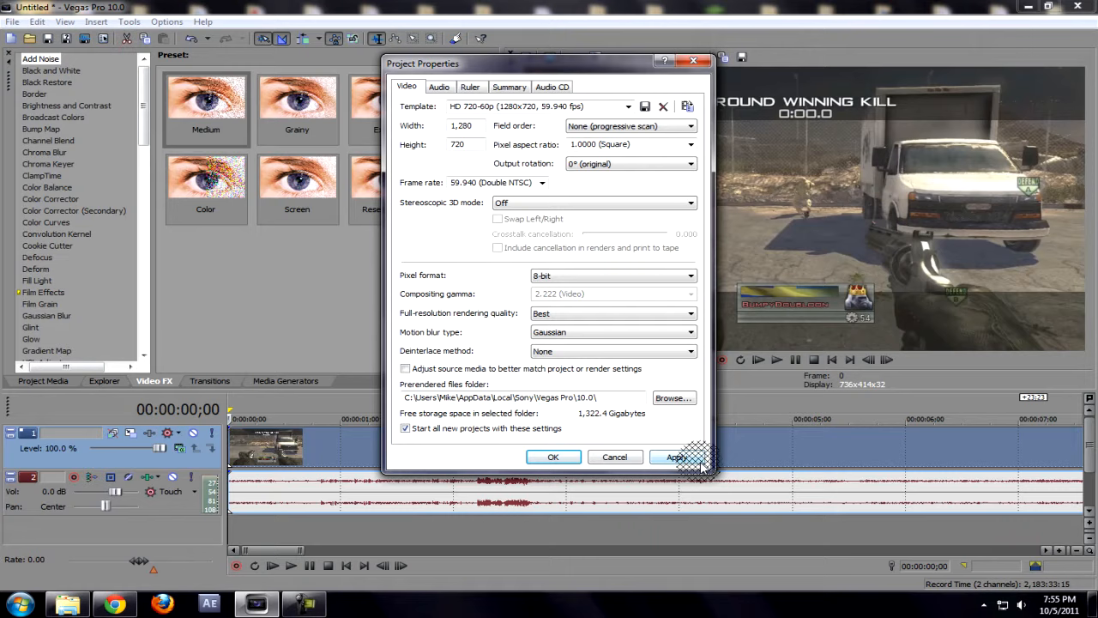
pyautogui.click(553, 456)
# Step: Split the clip at 00:00:08;22 and delete the part before it
pyautogui.click(373, 463)
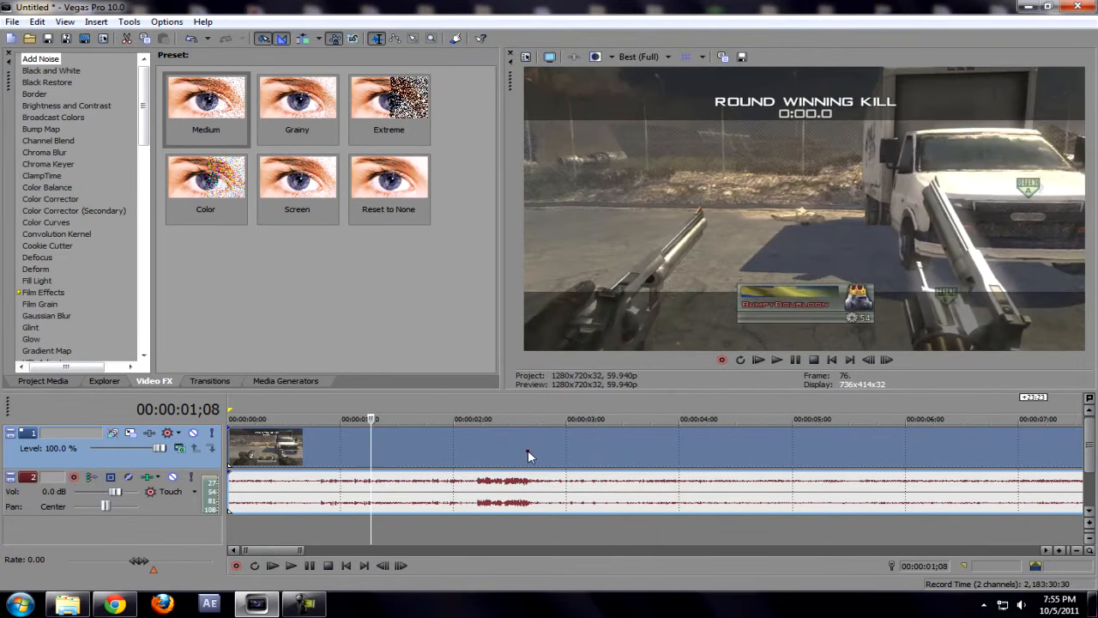
pyautogui.click(527, 450)
pyautogui.click(1077, 550)
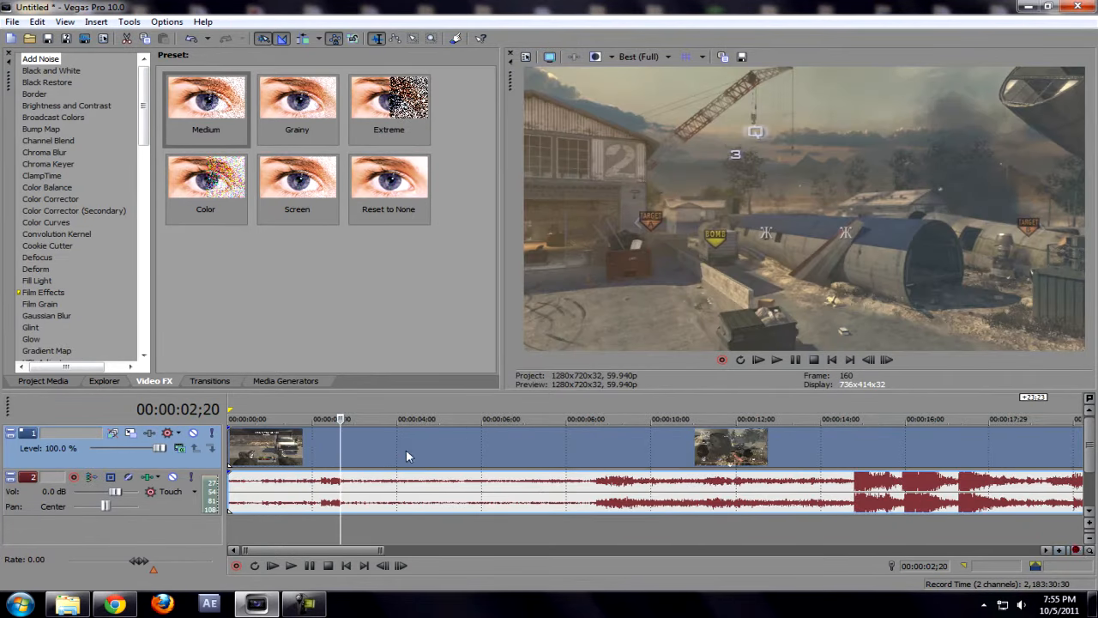
pyautogui.click(562, 462)
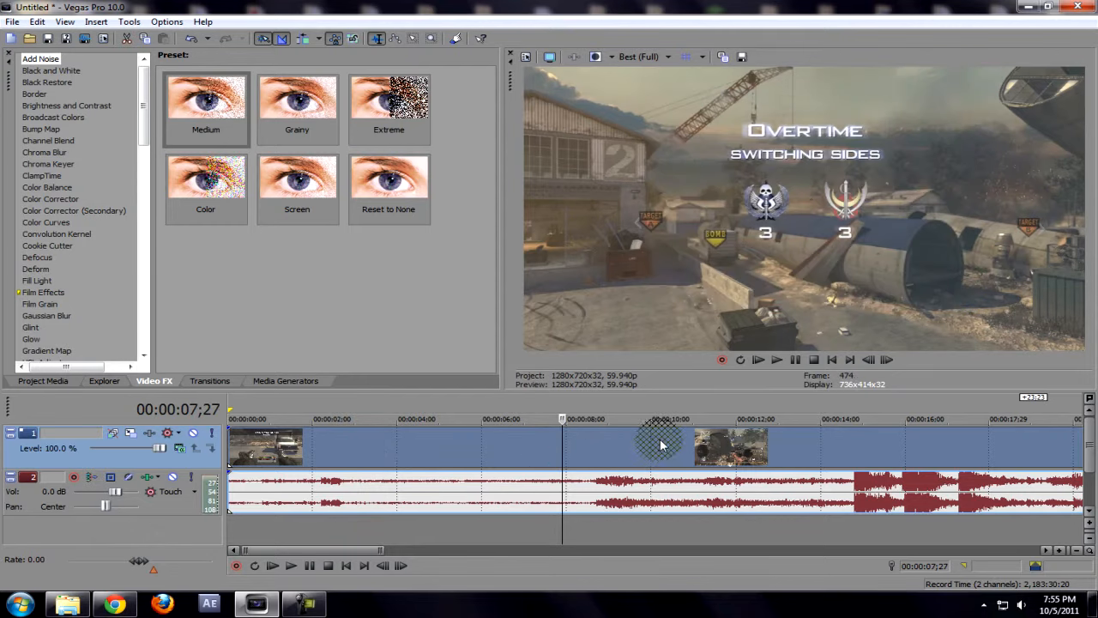
pyautogui.click(659, 455)
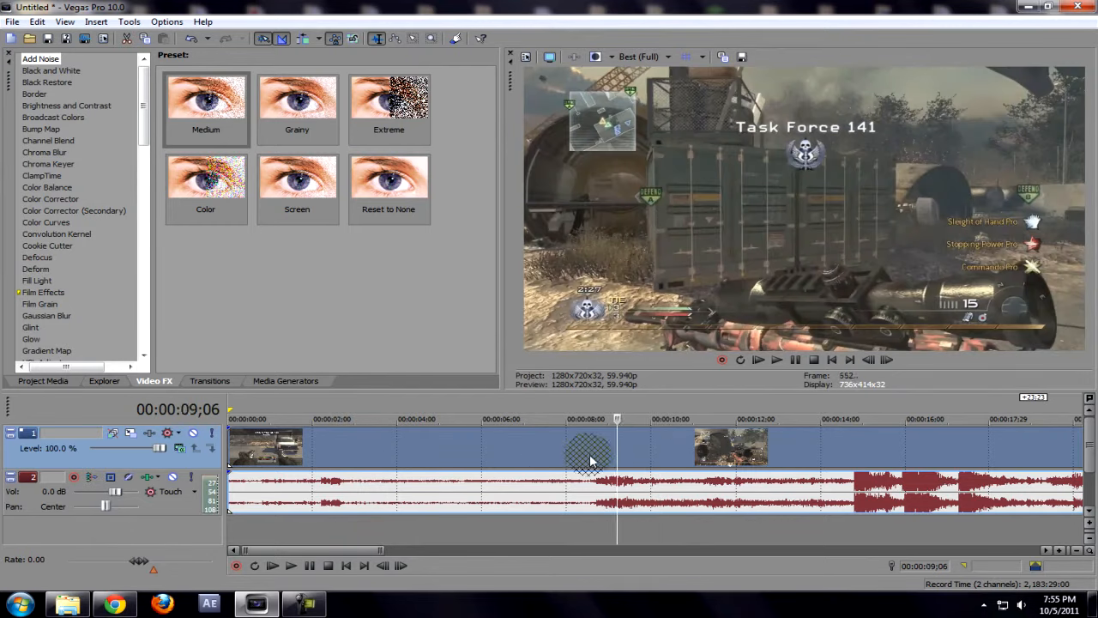
pyautogui.click(598, 459)
pyautogui.press('s')
pyautogui.click(513, 456)
pyautogui.press('Delete')
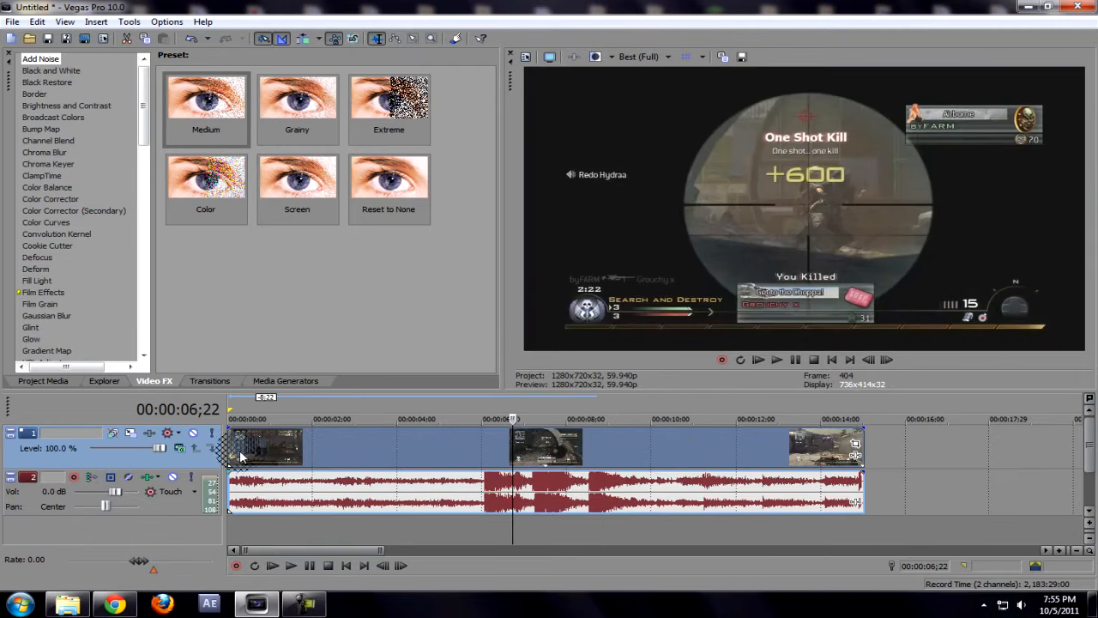
# Step: Add fade-ins and fade-outs to both the video and audio events, then preview the start
pyautogui.click(232, 445)
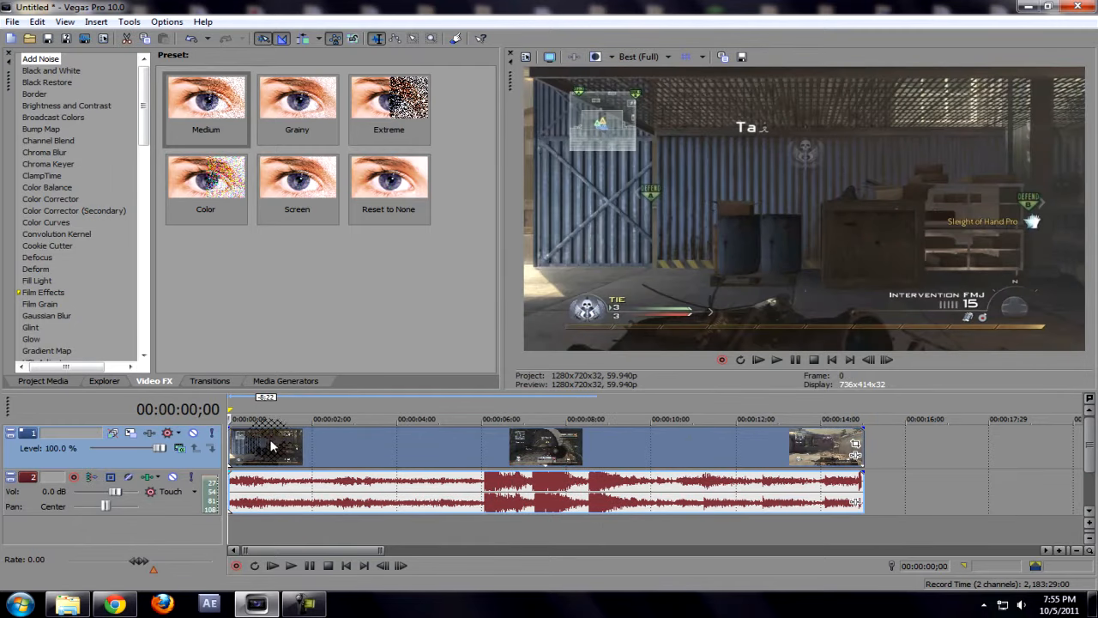
pyautogui.moveTo(231, 429)
pyautogui.mouseDown()
pyautogui.moveTo(260, 434)
pyautogui.moveTo(247, 433)
pyautogui.mouseUp()
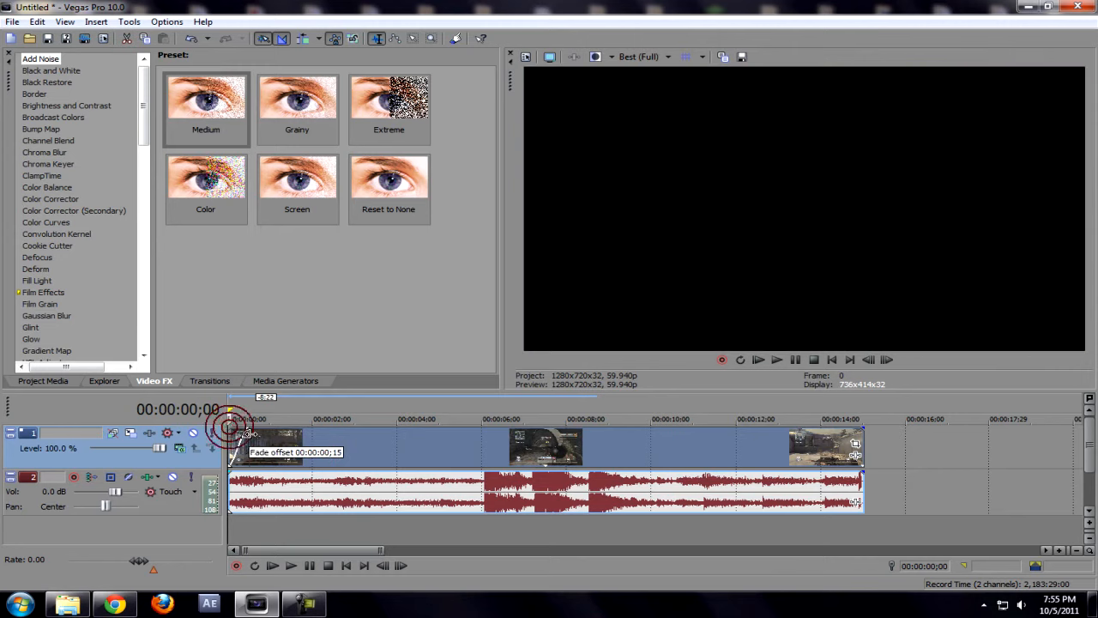
pyautogui.click(240, 446)
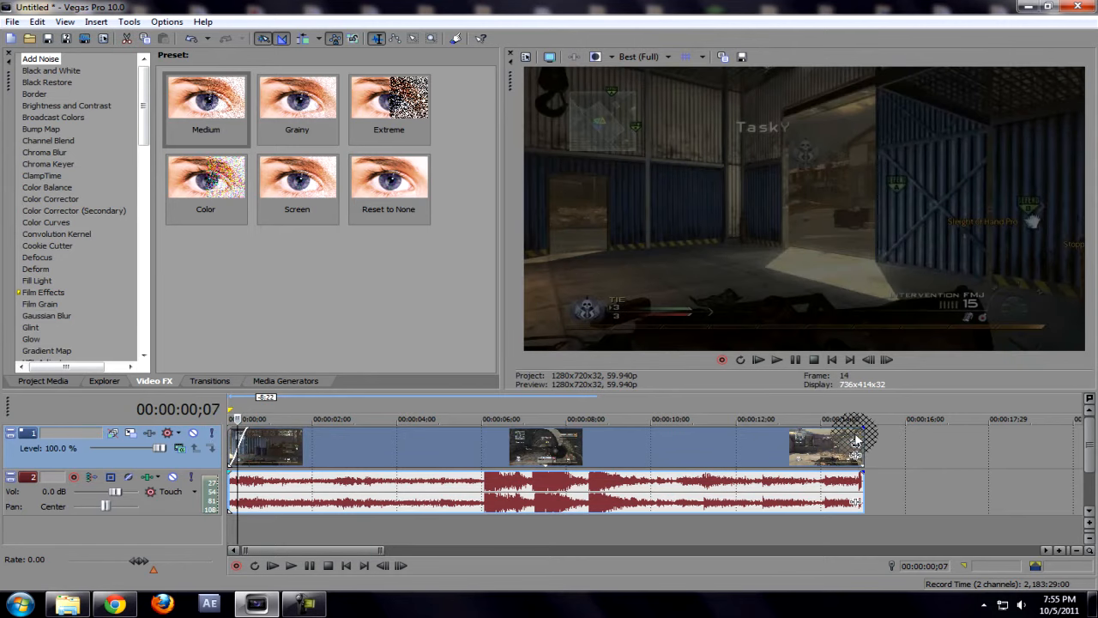
pyautogui.moveTo(862, 428); pyautogui.dragTo(849, 430)
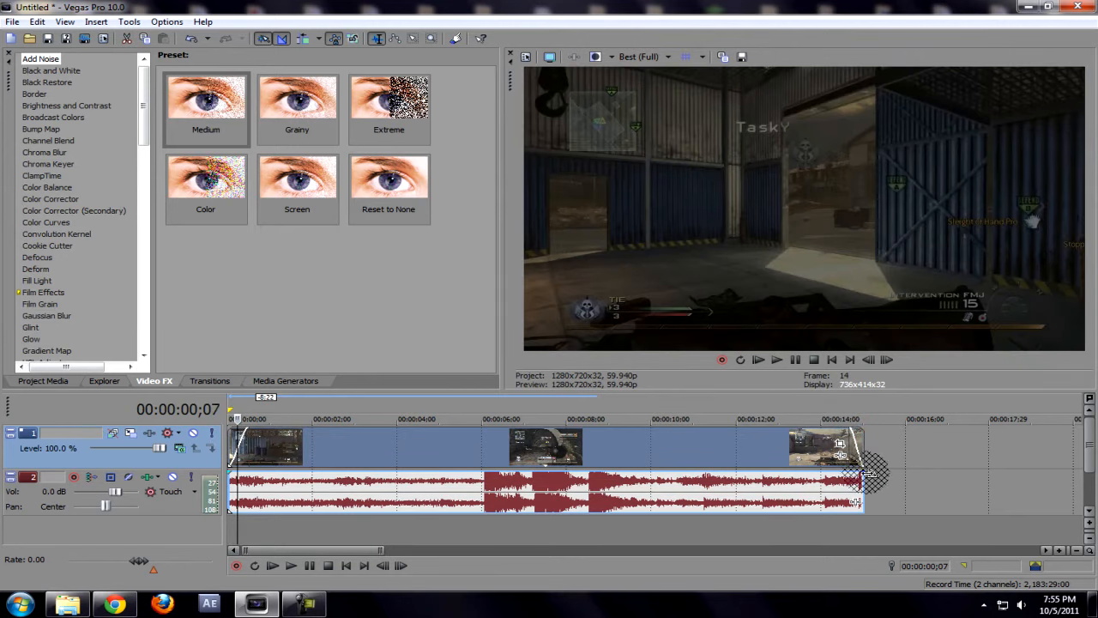
pyautogui.moveTo(862, 470); pyautogui.dragTo(853, 473)
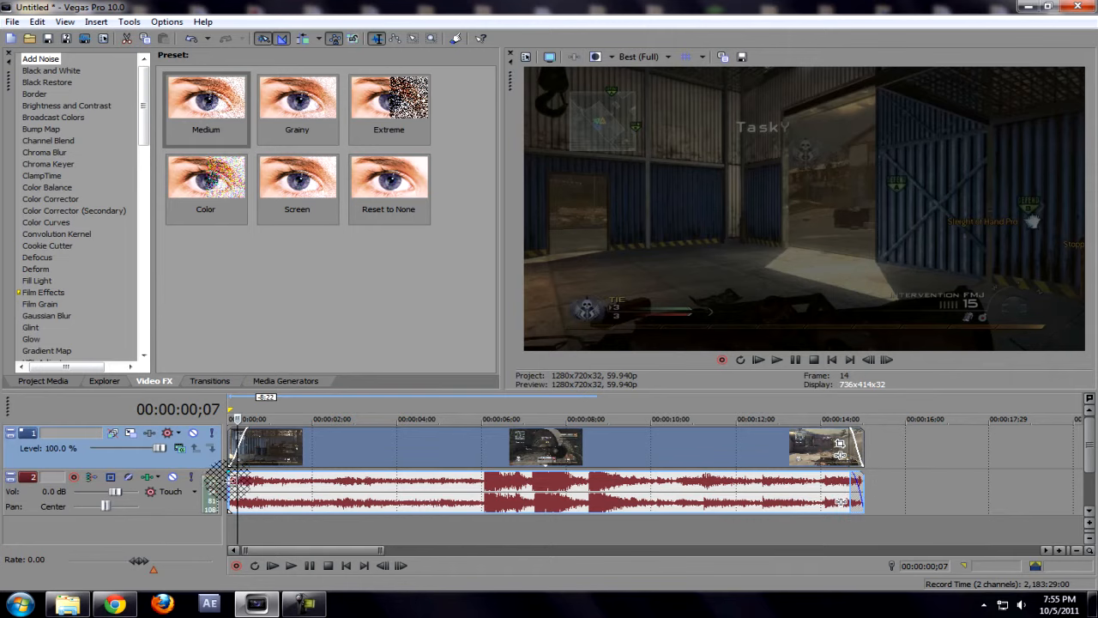
pyautogui.moveTo(228, 471); pyautogui.dragTo(245, 473)
pyautogui.press('space')
pyautogui.press('space')
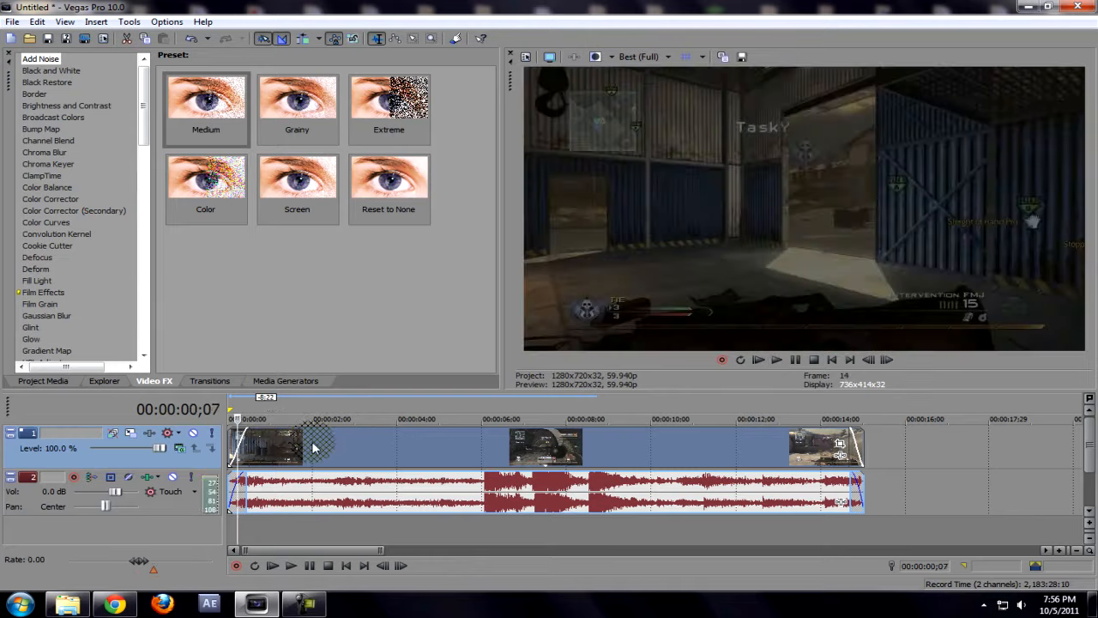
pyautogui.click(314, 444)
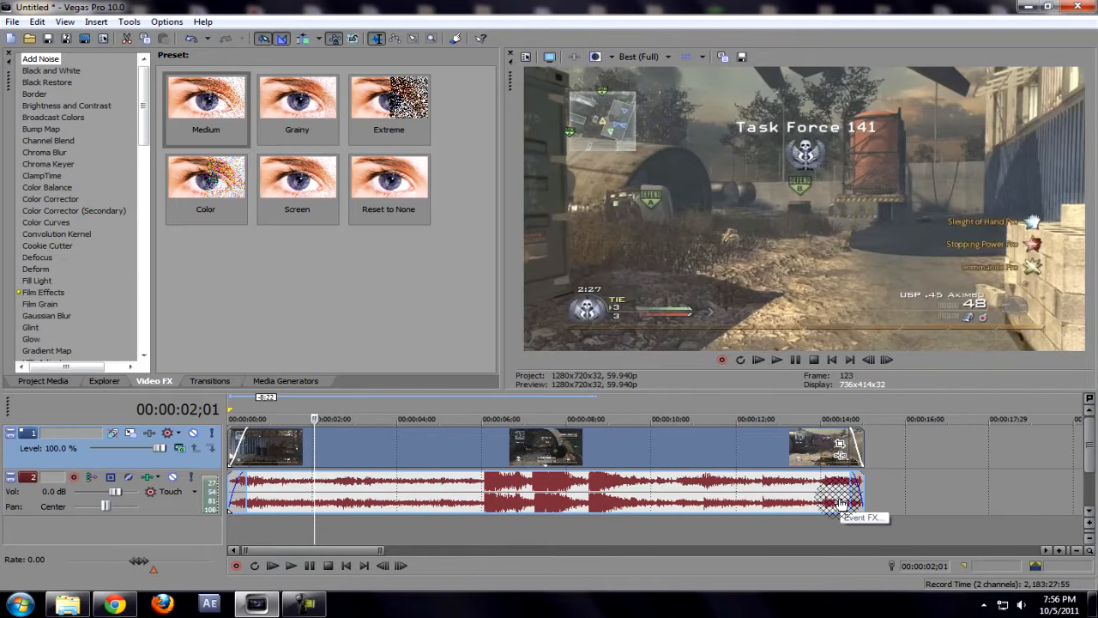
pyautogui.click(840, 459)
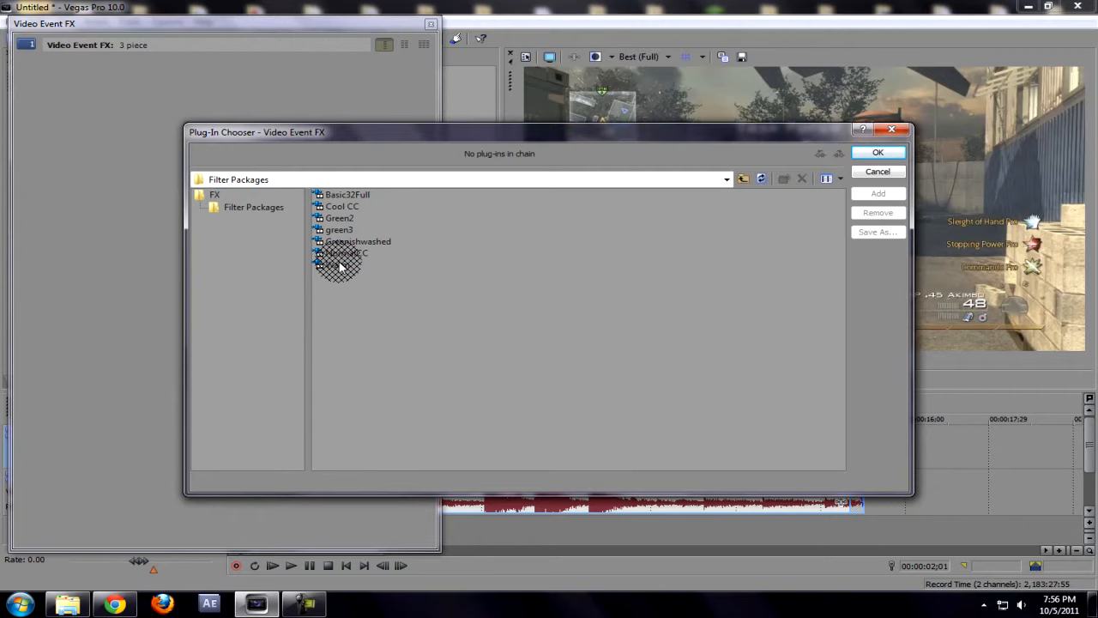
# Step: Apply the Warm filter package to the video event and close the Video Event FX window
pyautogui.doubleClick(338, 265)
pyautogui.click(875, 153)
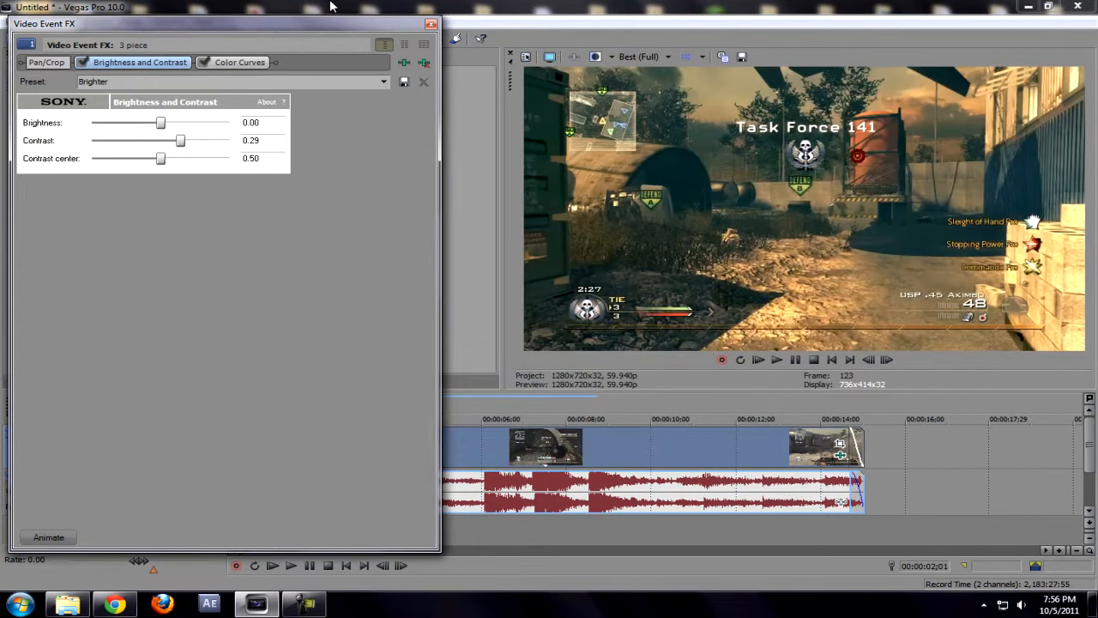
pyautogui.click(431, 24)
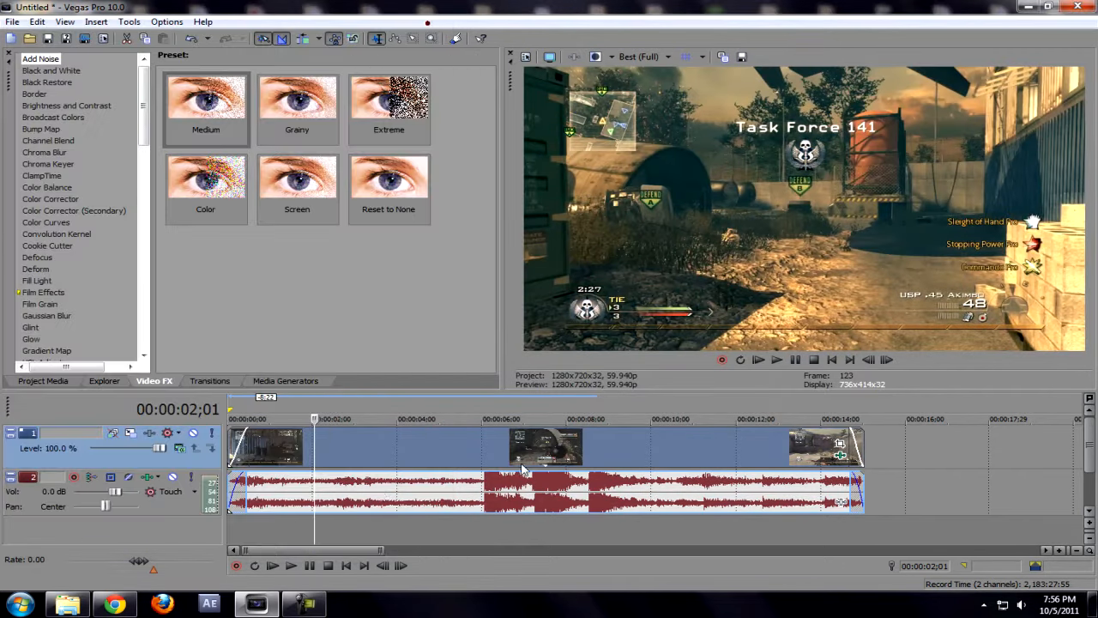
pyautogui.click(375, 437)
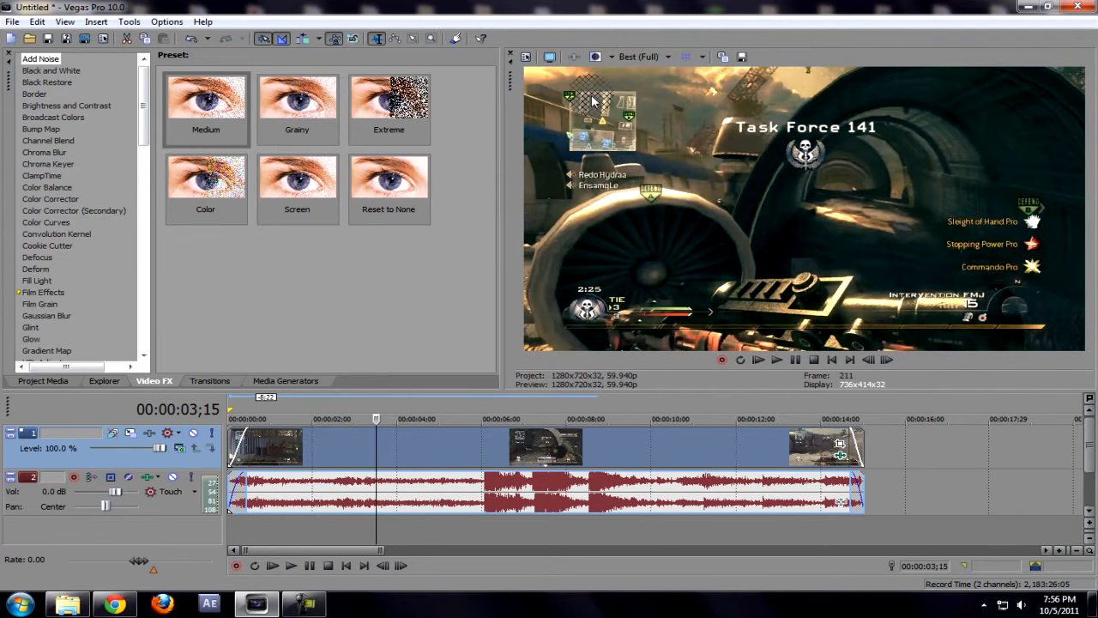
pyautogui.click(13, 21)
# Step: In Render As, switch from QuickTime 7 to MainConcept AVC/AAC (*.mp4), keeping the Best Settings template
pyautogui.click(41, 119)
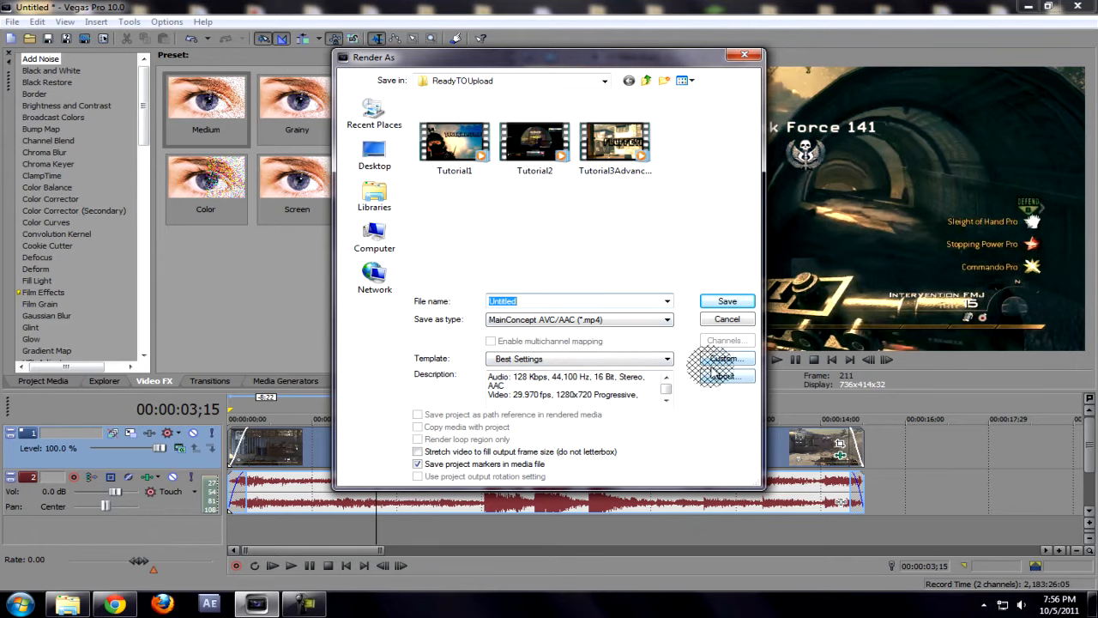
pyautogui.click(614, 319)
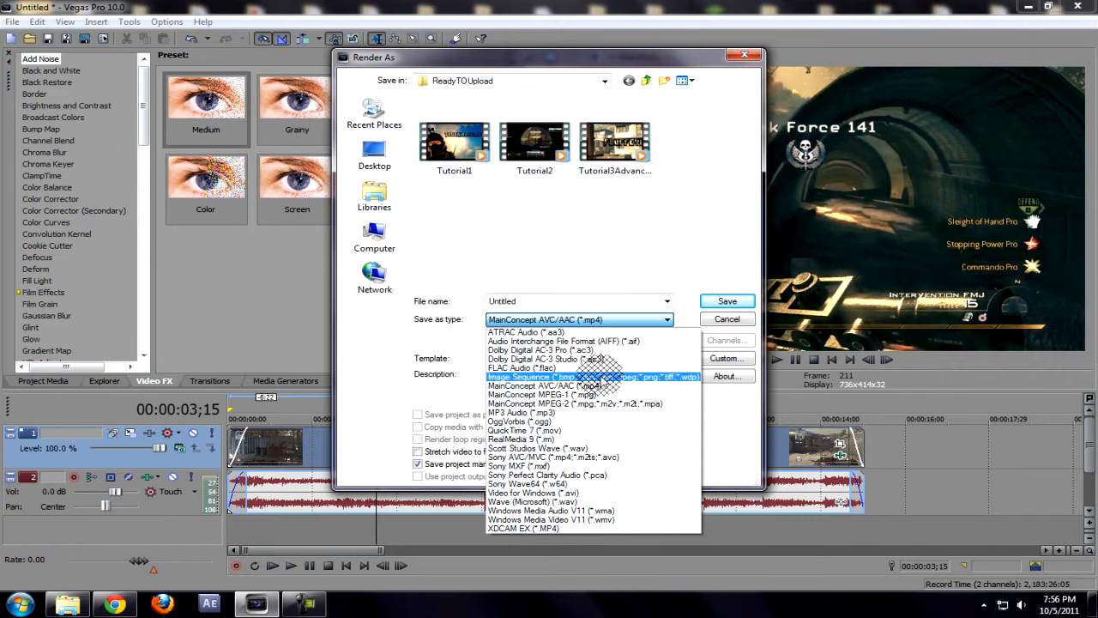
pyautogui.click(746, 468)
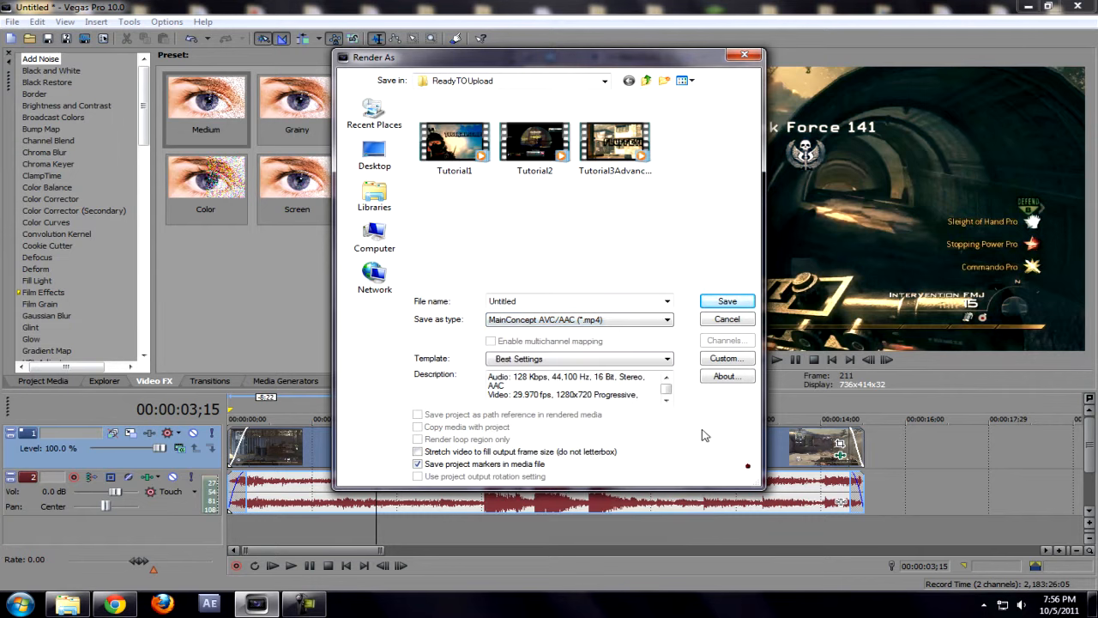
pyautogui.click(617, 319)
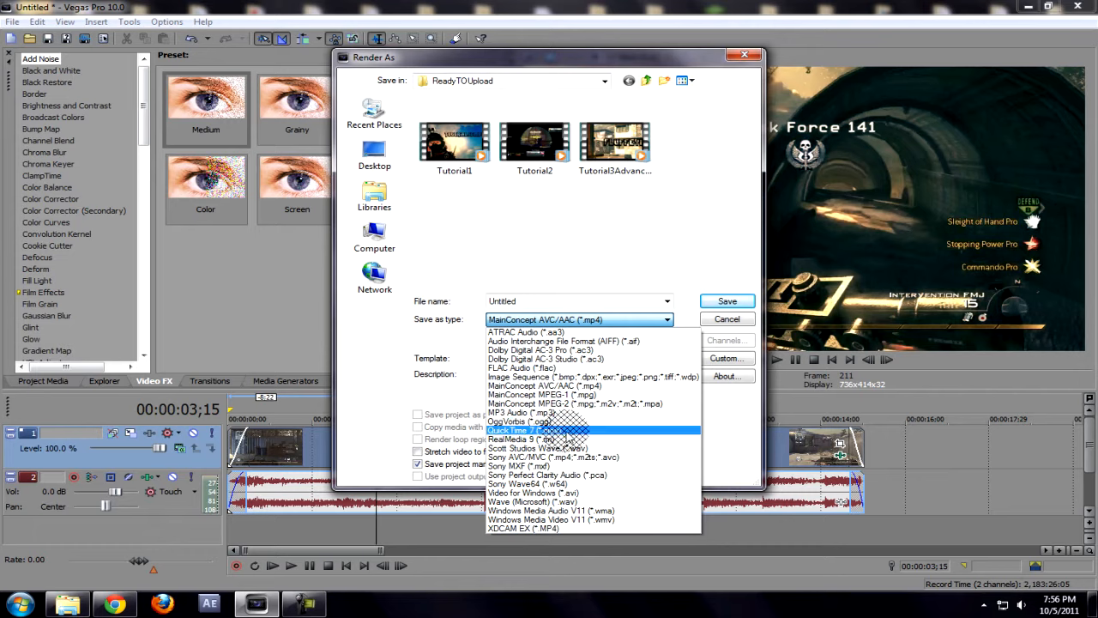
pyautogui.click(569, 429)
pyautogui.click(572, 360)
pyautogui.click(571, 361)
pyautogui.click(555, 320)
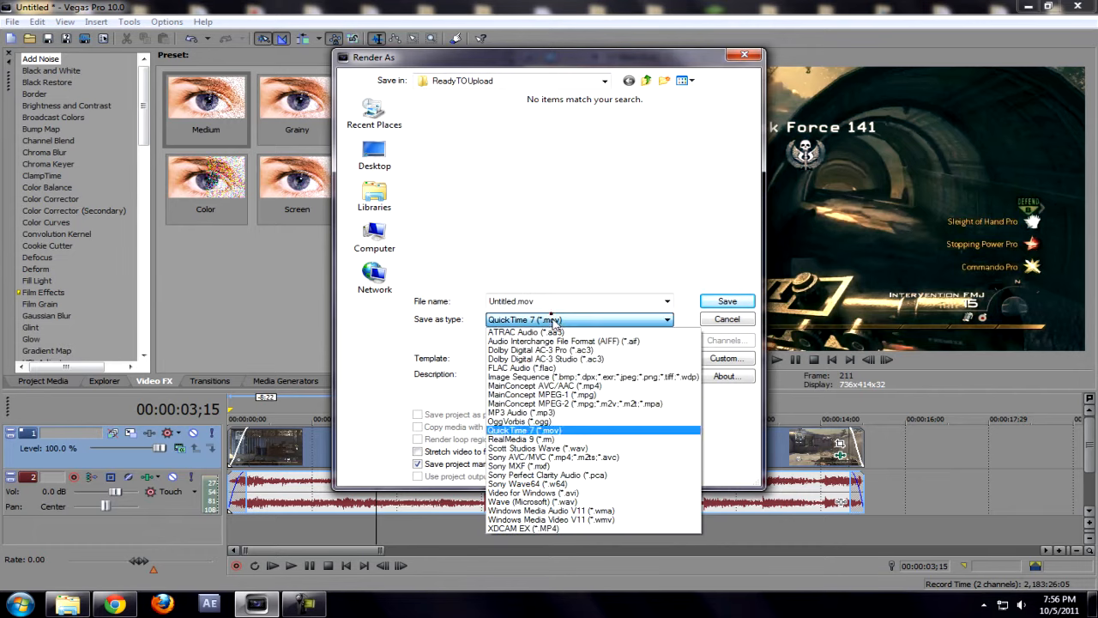
pyautogui.click(592, 385)
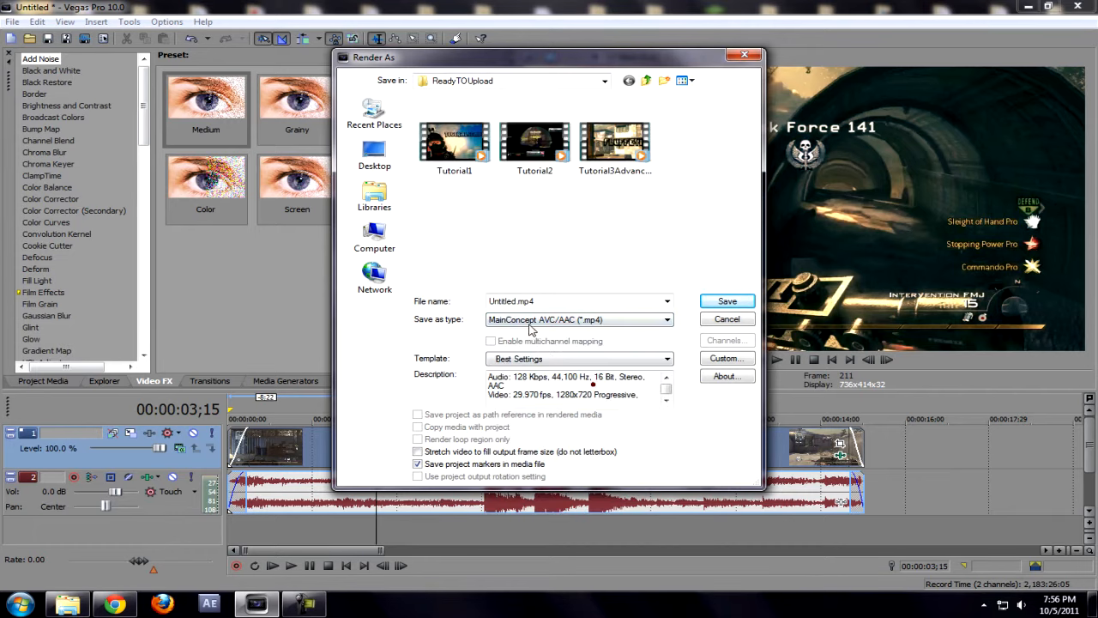
pyautogui.click(722, 358)
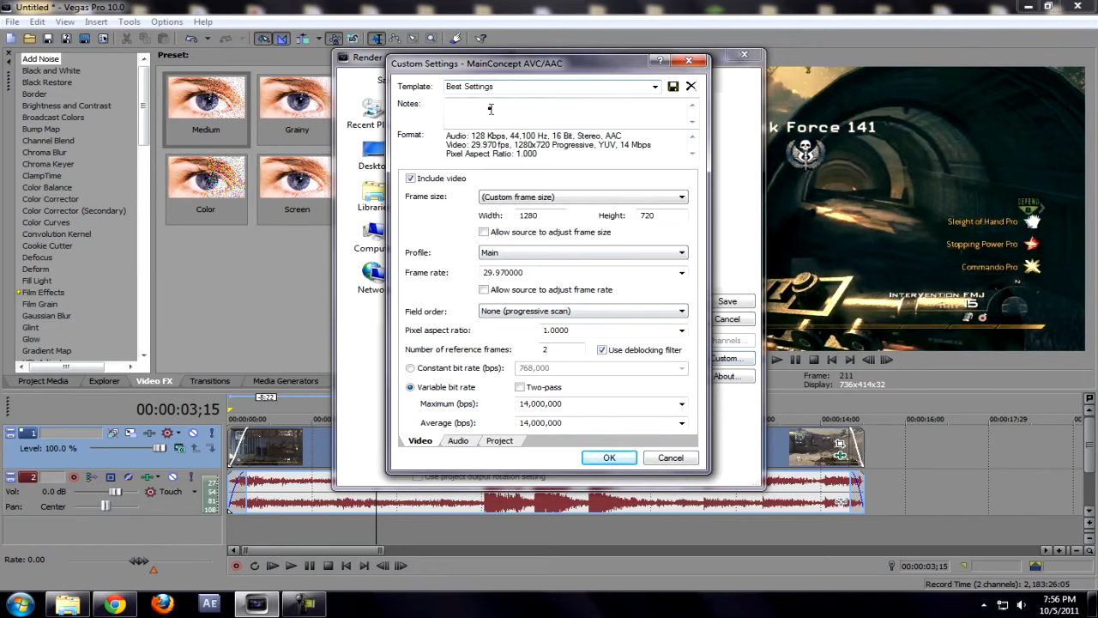
# Step: Review the notes and frame size fields in the MP4 Custom Settings
pyautogui.click(491, 109)
pyautogui.click(552, 219)
pyautogui.click(553, 199)
pyautogui.click(551, 199)
pyautogui.moveTo(546, 212); pyautogui.dragTo(427, 235)
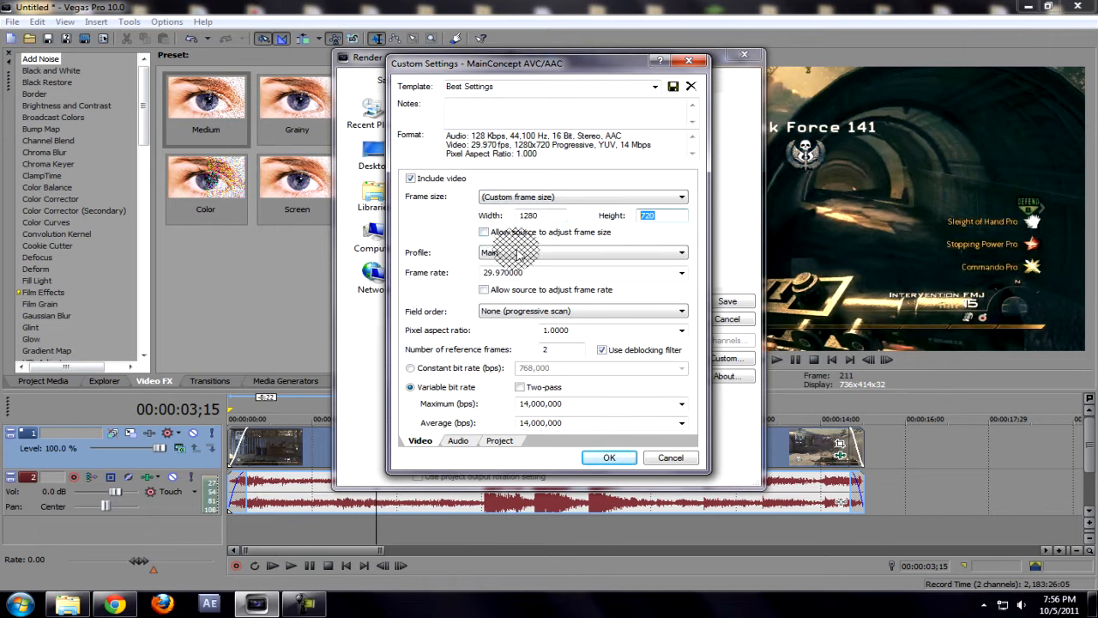
# Step: Switch the video encoding profile from Main to Baseline
pyautogui.click(517, 252)
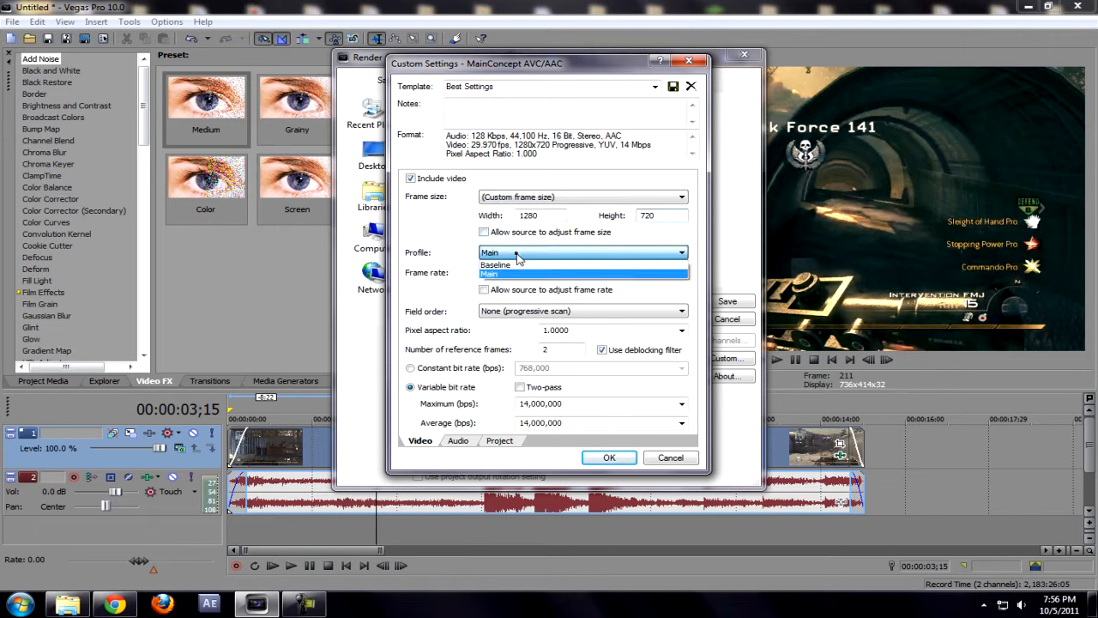
pyautogui.click(506, 274)
pyautogui.click(544, 252)
pyautogui.click(532, 263)
pyautogui.click(539, 252)
pyautogui.click(537, 272)
pyautogui.click(533, 255)
pyautogui.click(530, 262)
pyautogui.click(527, 254)
pyautogui.click(531, 267)
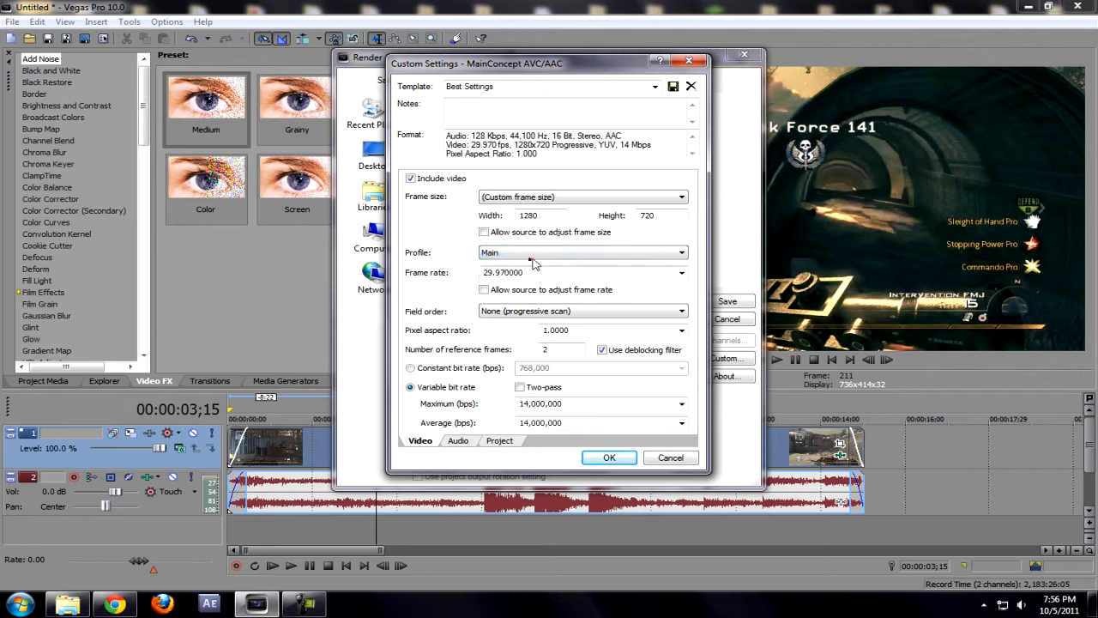
pyautogui.click(532, 256)
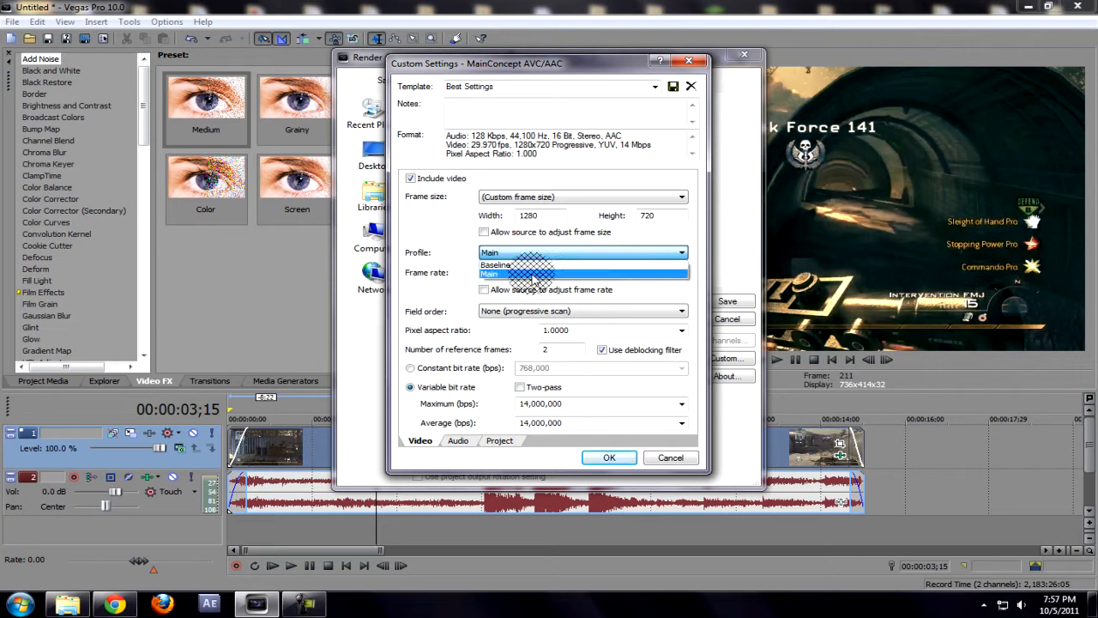
pyautogui.click(530, 264)
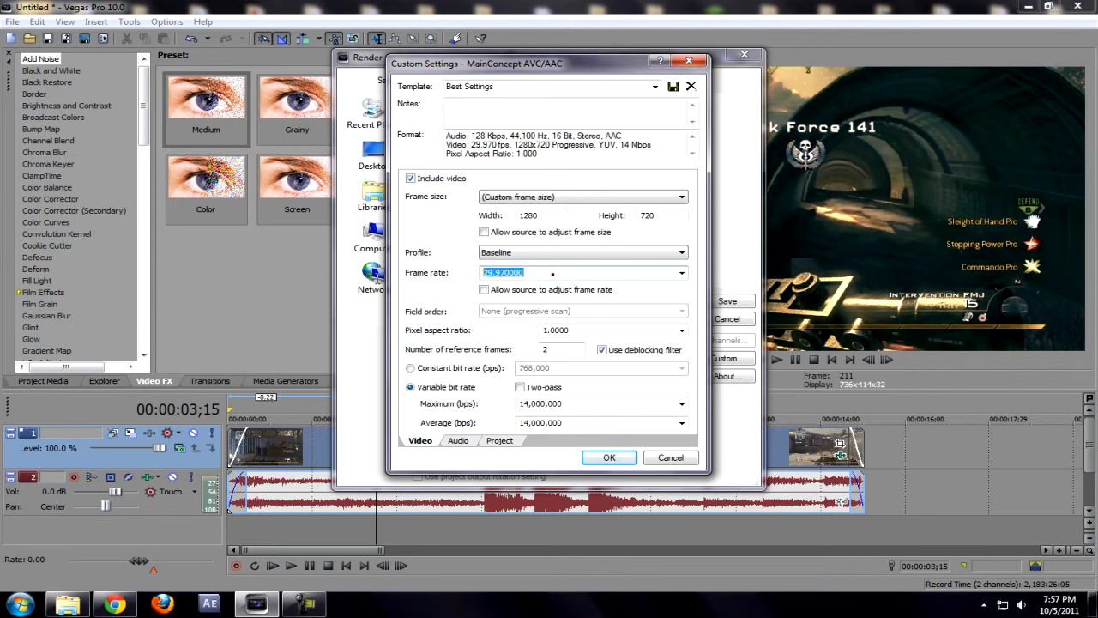
# Step: Confirm Baseline profile and review frame rate, aspect ratio, reference frames and variable bit rate
pyautogui.moveTo(504, 272); pyautogui.dragTo(489, 290)
pyautogui.click(505, 275)
pyautogui.click(513, 253)
pyautogui.click(506, 270)
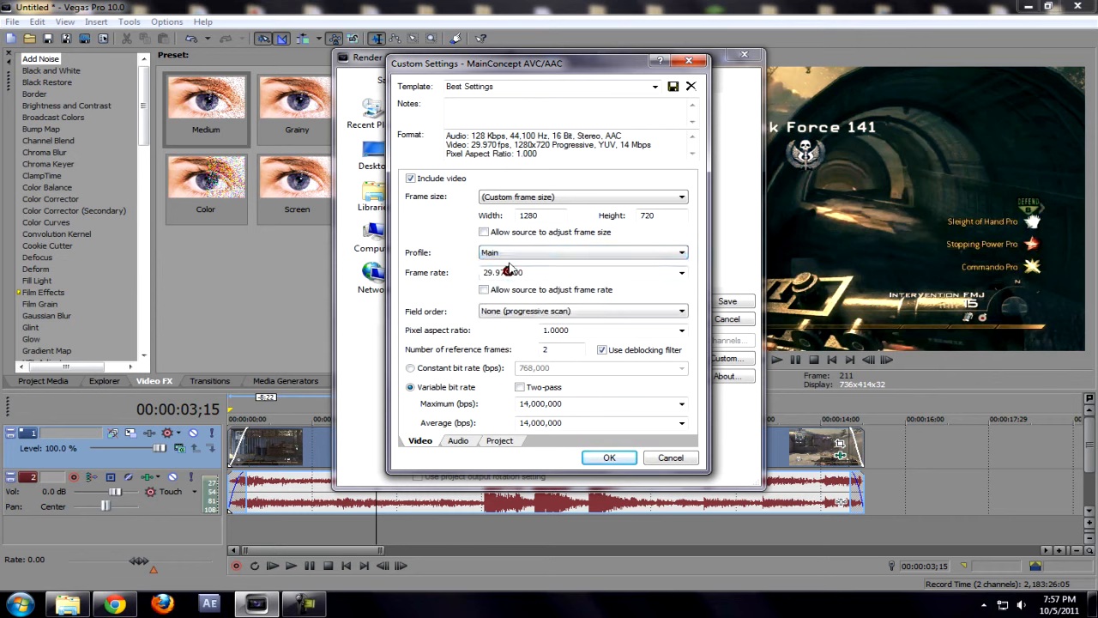
pyautogui.click(506, 252)
pyautogui.click(506, 265)
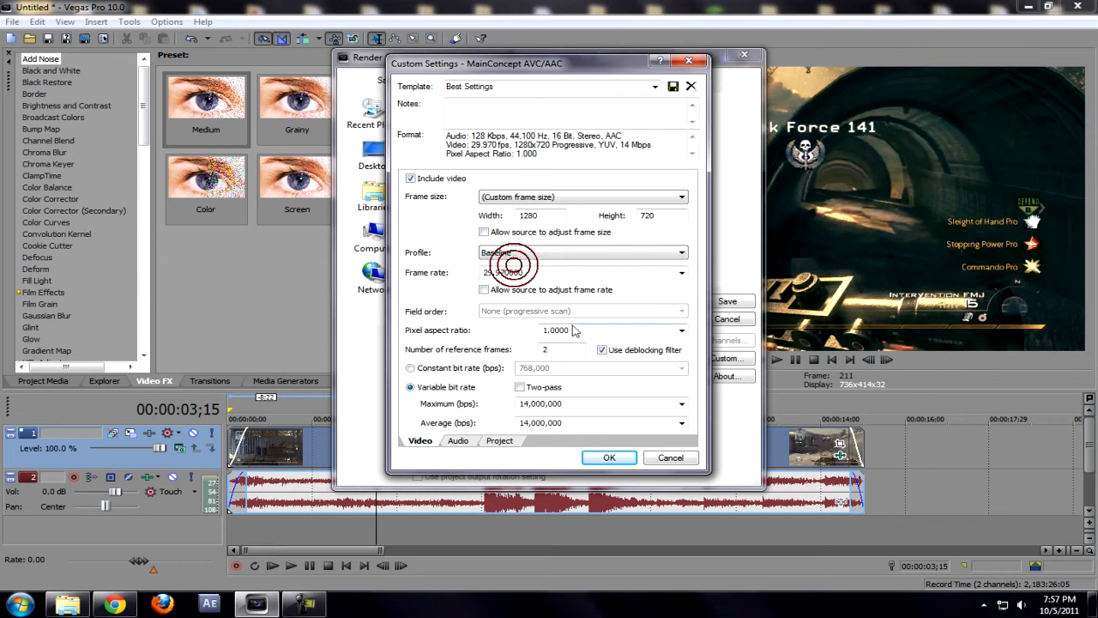
pyautogui.click(576, 330)
pyautogui.click(565, 348)
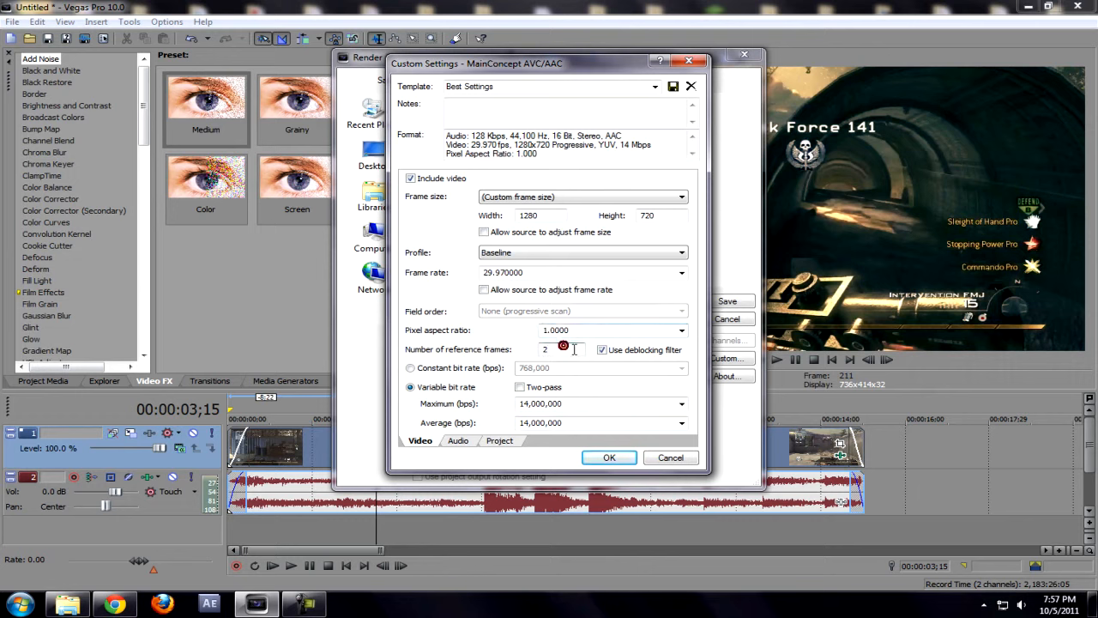
pyautogui.click(625, 353)
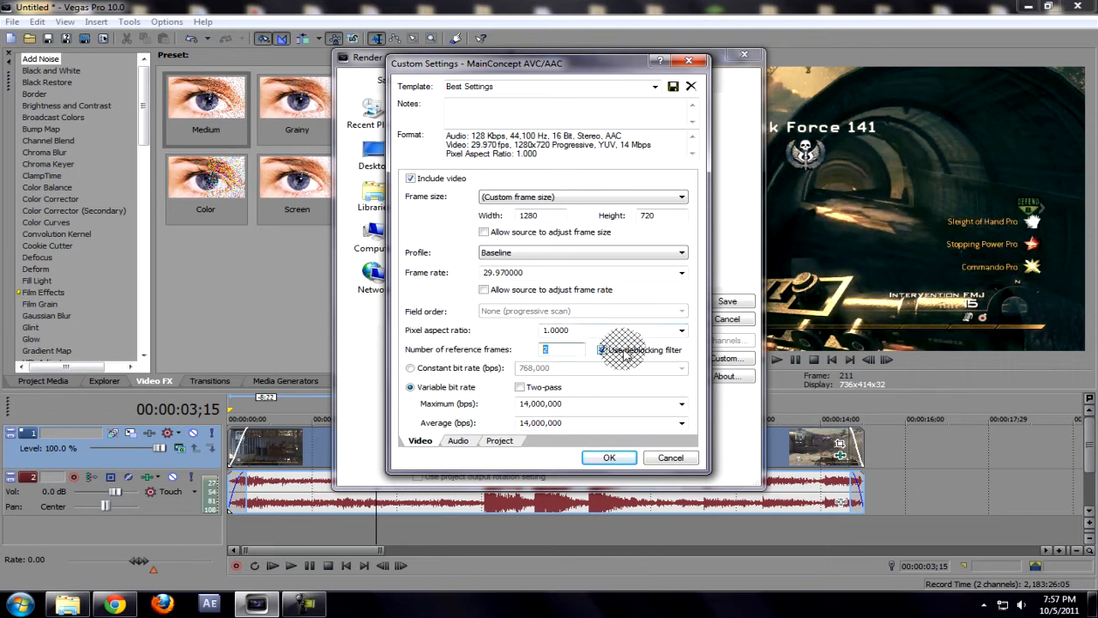
pyautogui.click(416, 388)
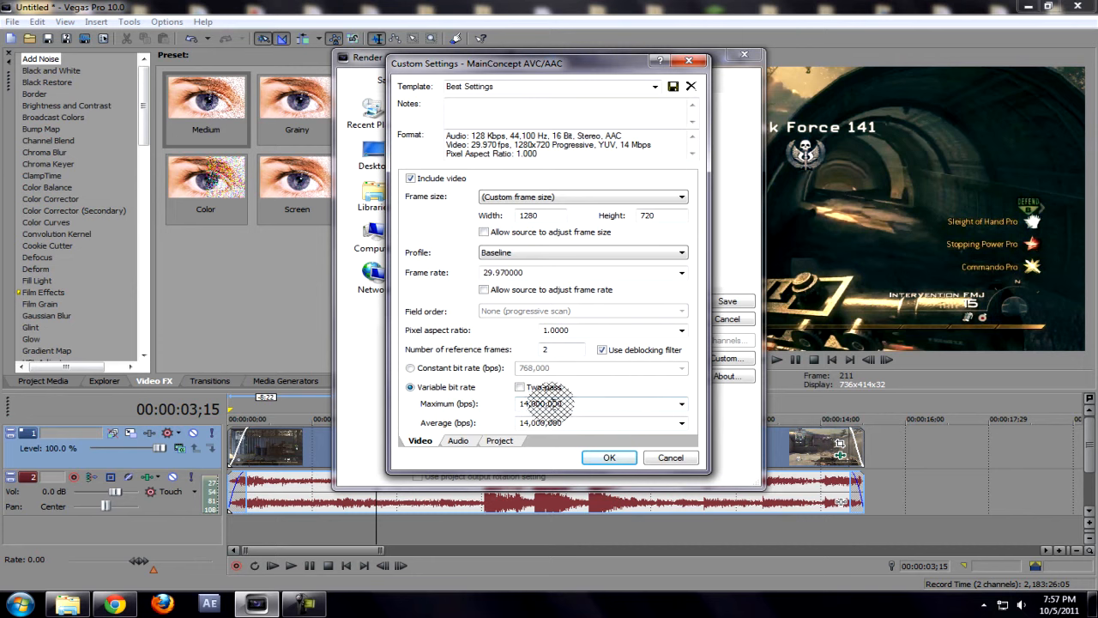
pyautogui.click(574, 422)
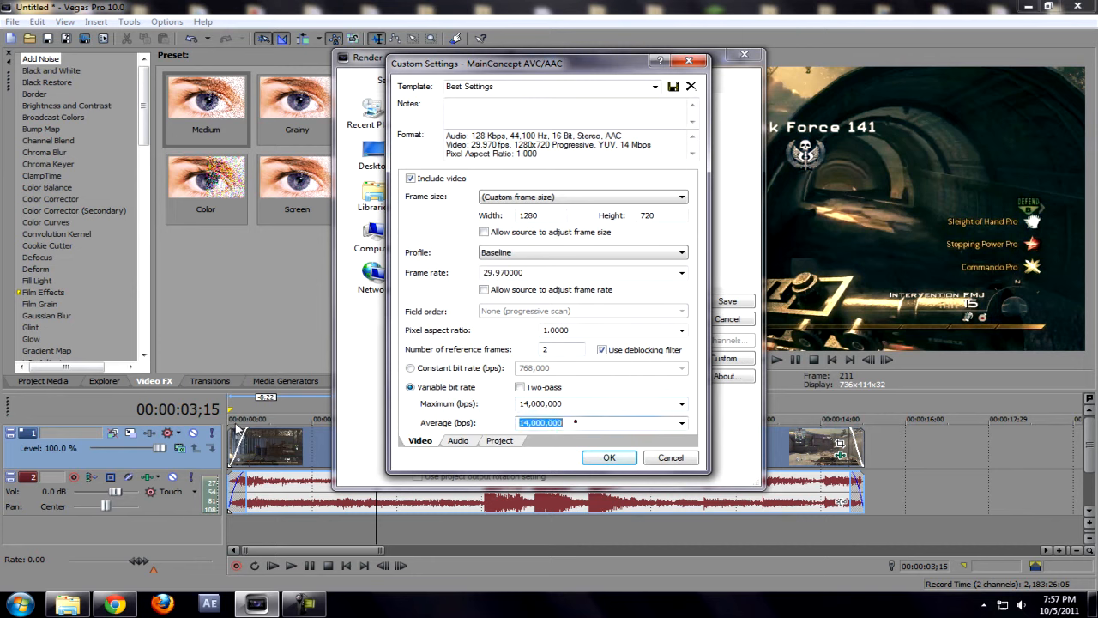
# Step: In the audio settings, keep the sample rate at 44,100 and view the bit rate options
pyautogui.click(452, 443)
pyautogui.click(555, 196)
pyautogui.click(555, 197)
pyautogui.click(554, 197)
pyautogui.click(552, 201)
pyautogui.click(553, 217)
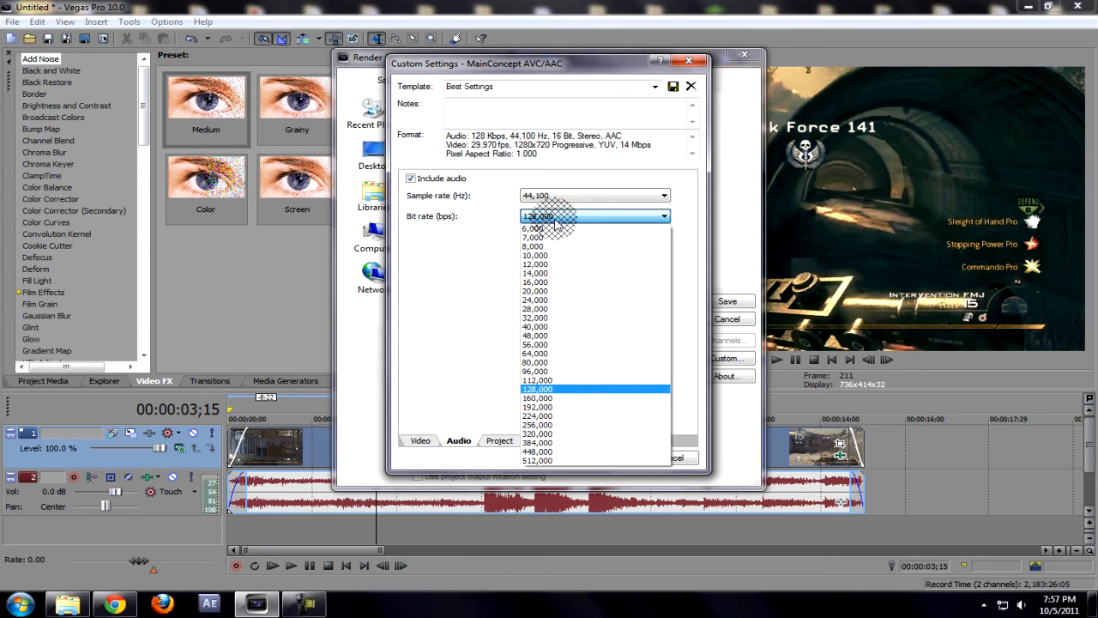
# Step: Keep the audio bit rate at 128,000, rendering quality at Best, and stereoscopic mode on project settings
pyautogui.click(555, 218)
pyautogui.click(554, 217)
pyautogui.click(554, 218)
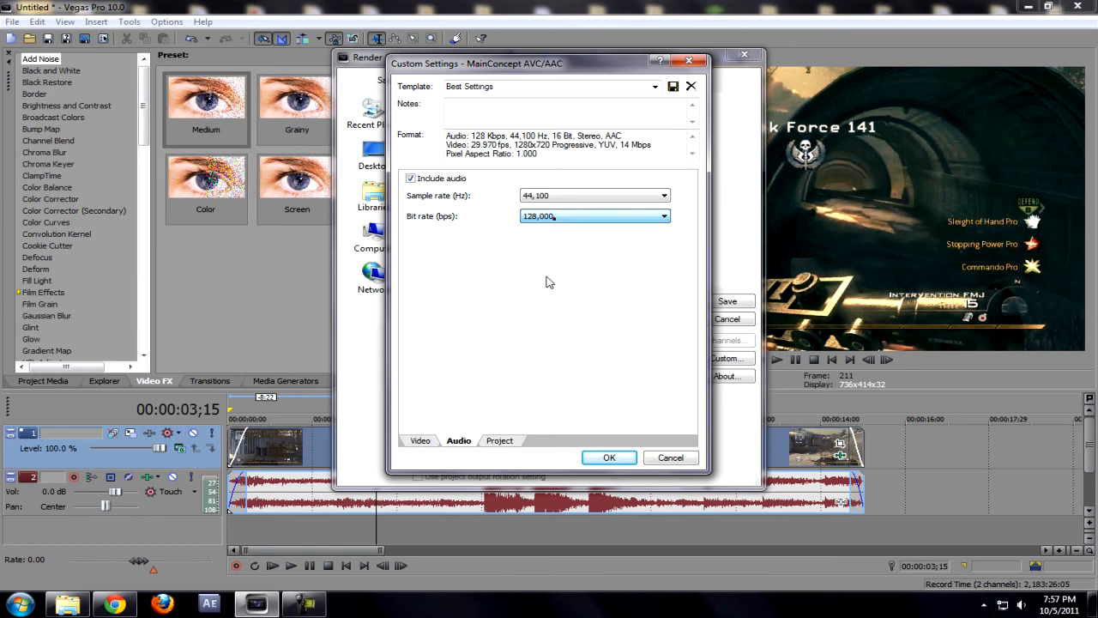
pyautogui.click(503, 440)
pyautogui.click(555, 184)
pyautogui.click(555, 185)
pyautogui.click(562, 204)
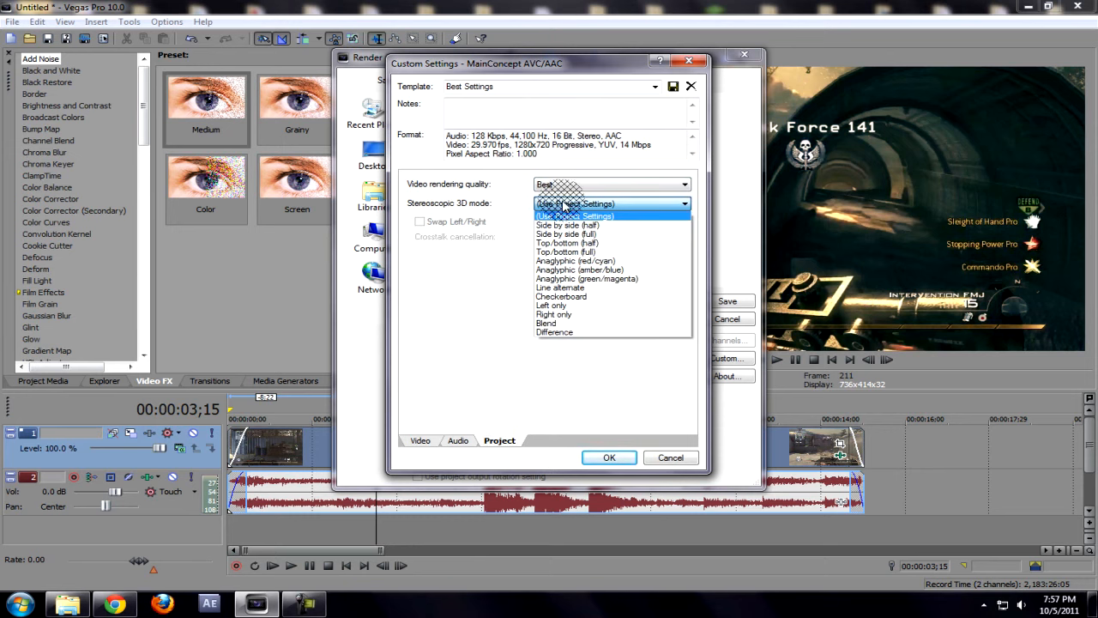
pyautogui.click(573, 216)
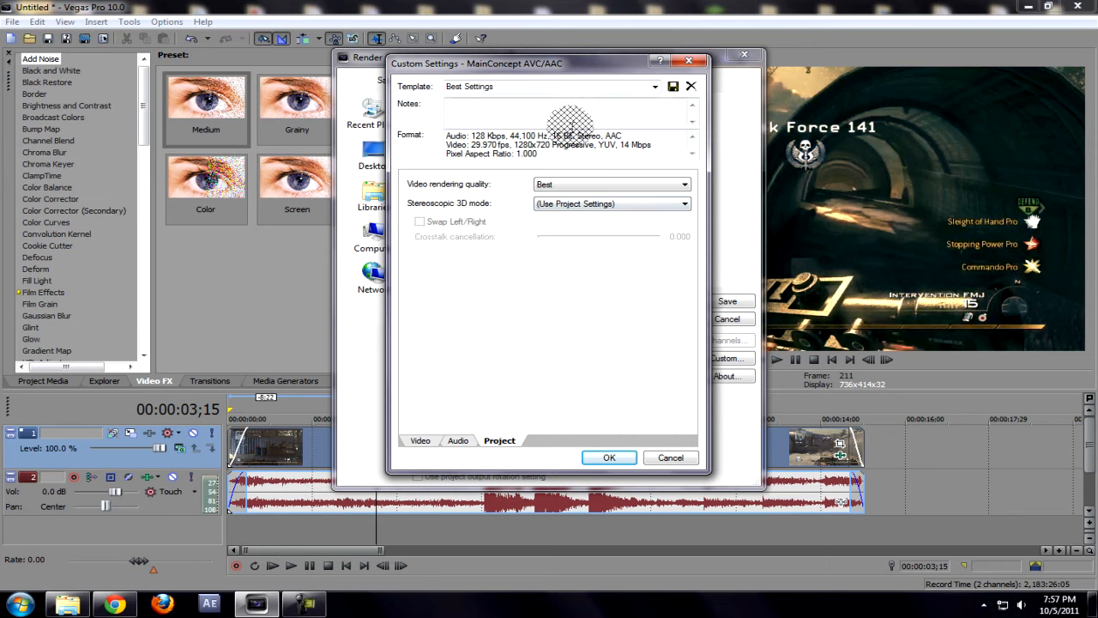
# Step: Close Custom Settings without saving and make the Desktop the render destination
pyautogui.click(584, 84)
pyautogui.click(667, 459)
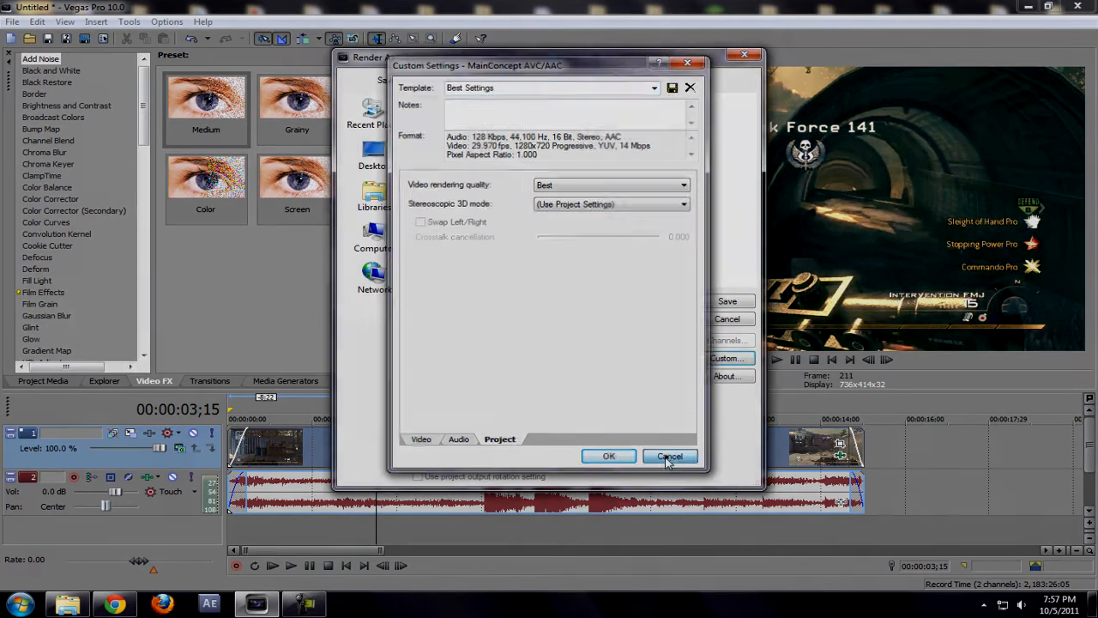
pyautogui.click(374, 154)
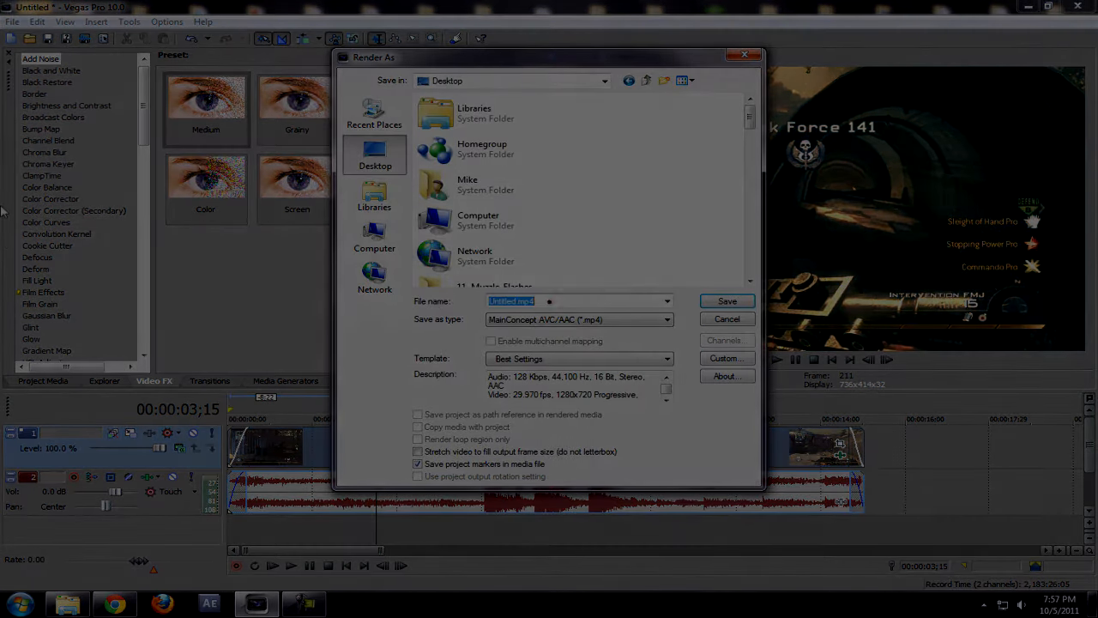